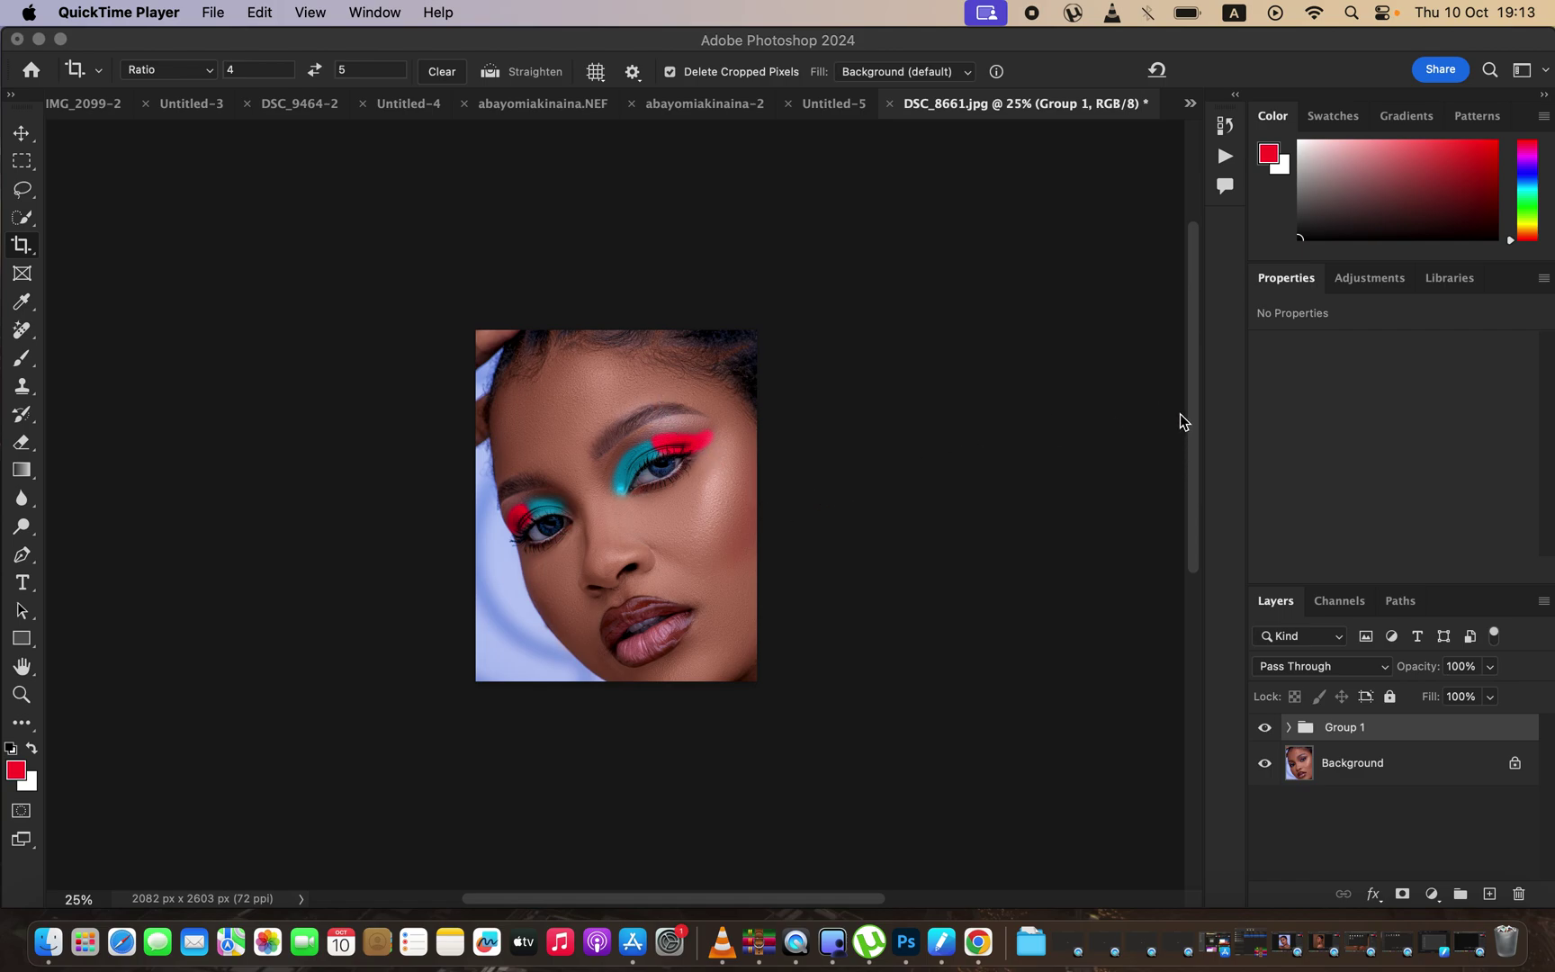
Zoom the DSC_8661.jpg portrait to 50% and scroll so both eyes, nose and lips fill the window
{"action": "left_click", "coordinate": [1188, 486]}
{"action": "scroll", "coordinate": [1193, 504], "scroll_direction": "up", "scroll_amount": 3}
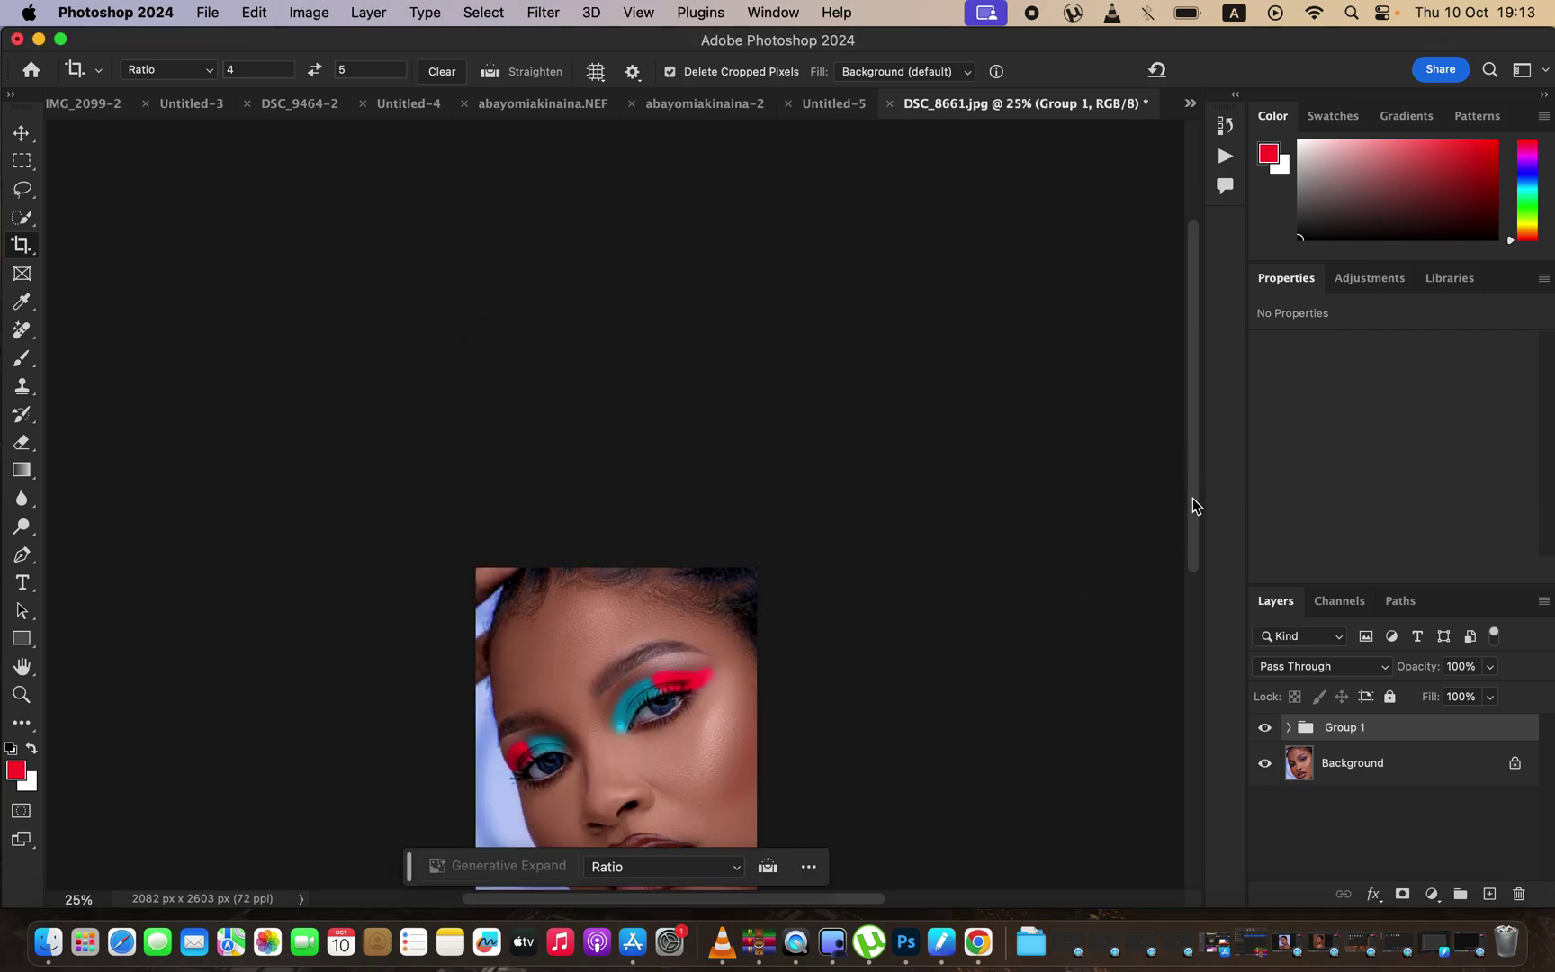
{"action": "key", "text": "super+equal"}
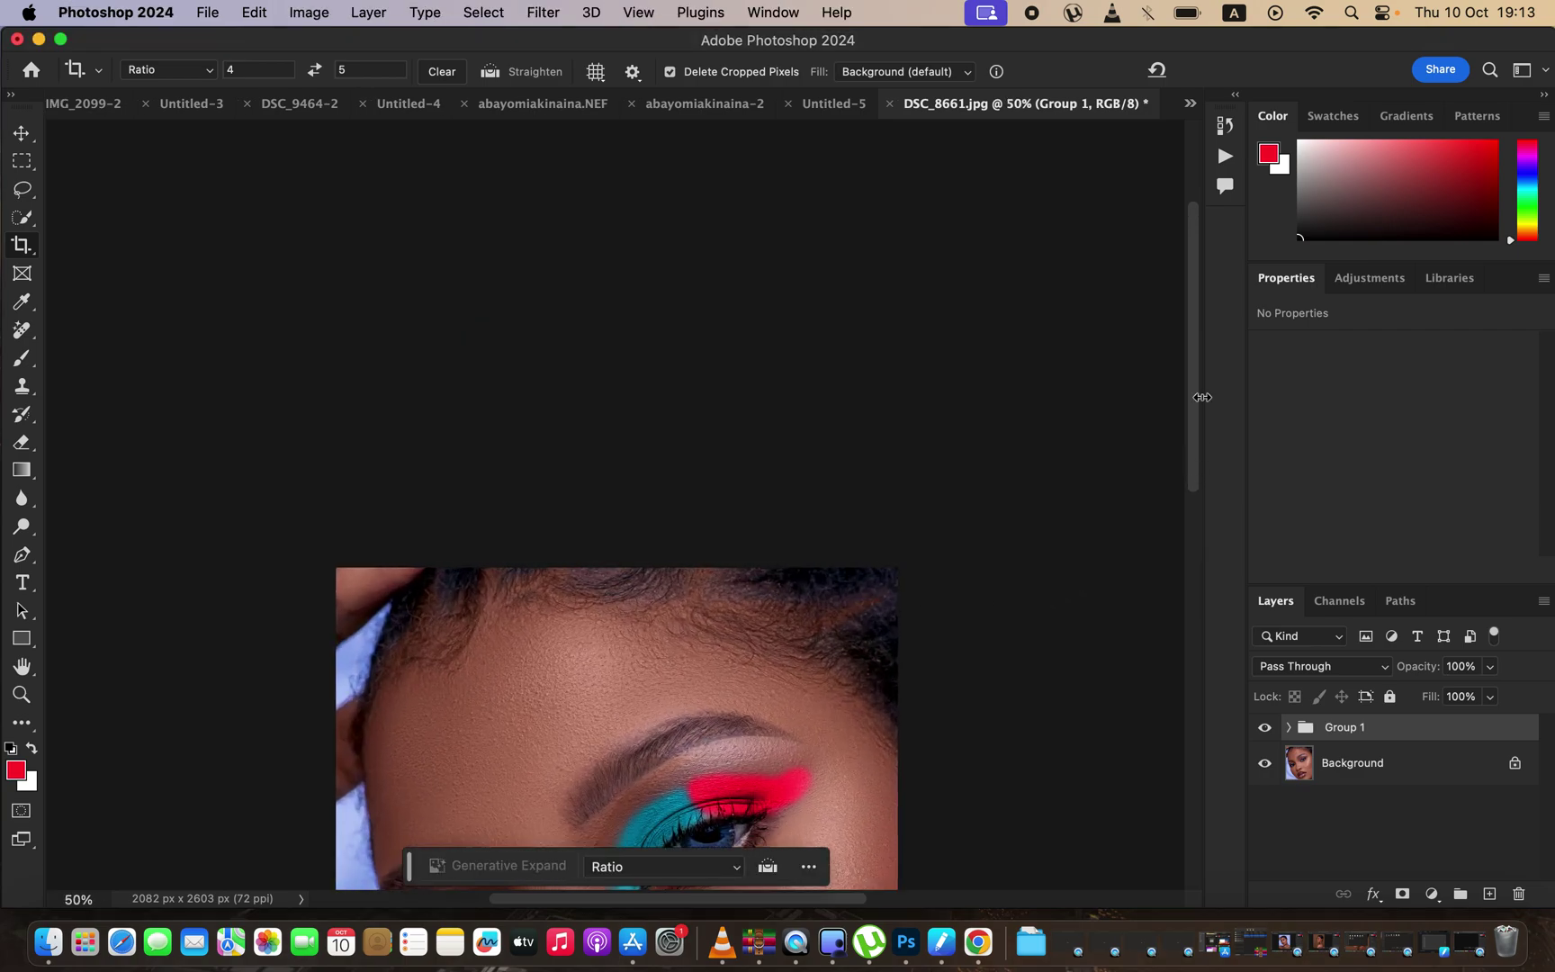
{"action": "left_click_drag", "start_coordinate": [1192, 427], "coordinate": [1204, 590]}
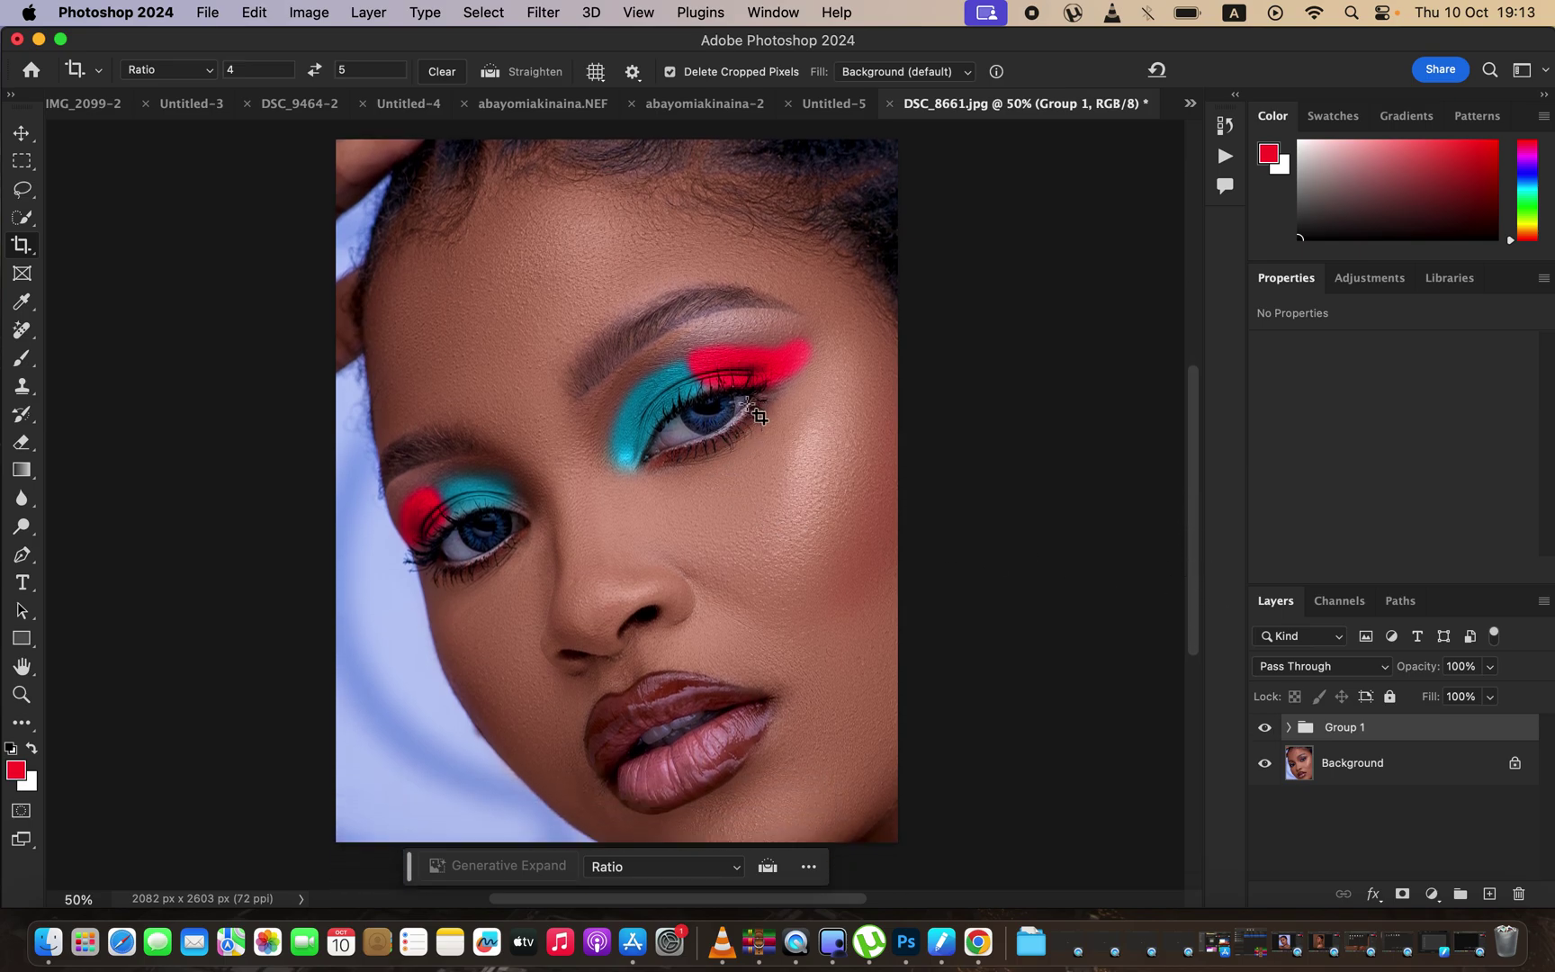
{"action": "left_click", "coordinate": [25, 191]}
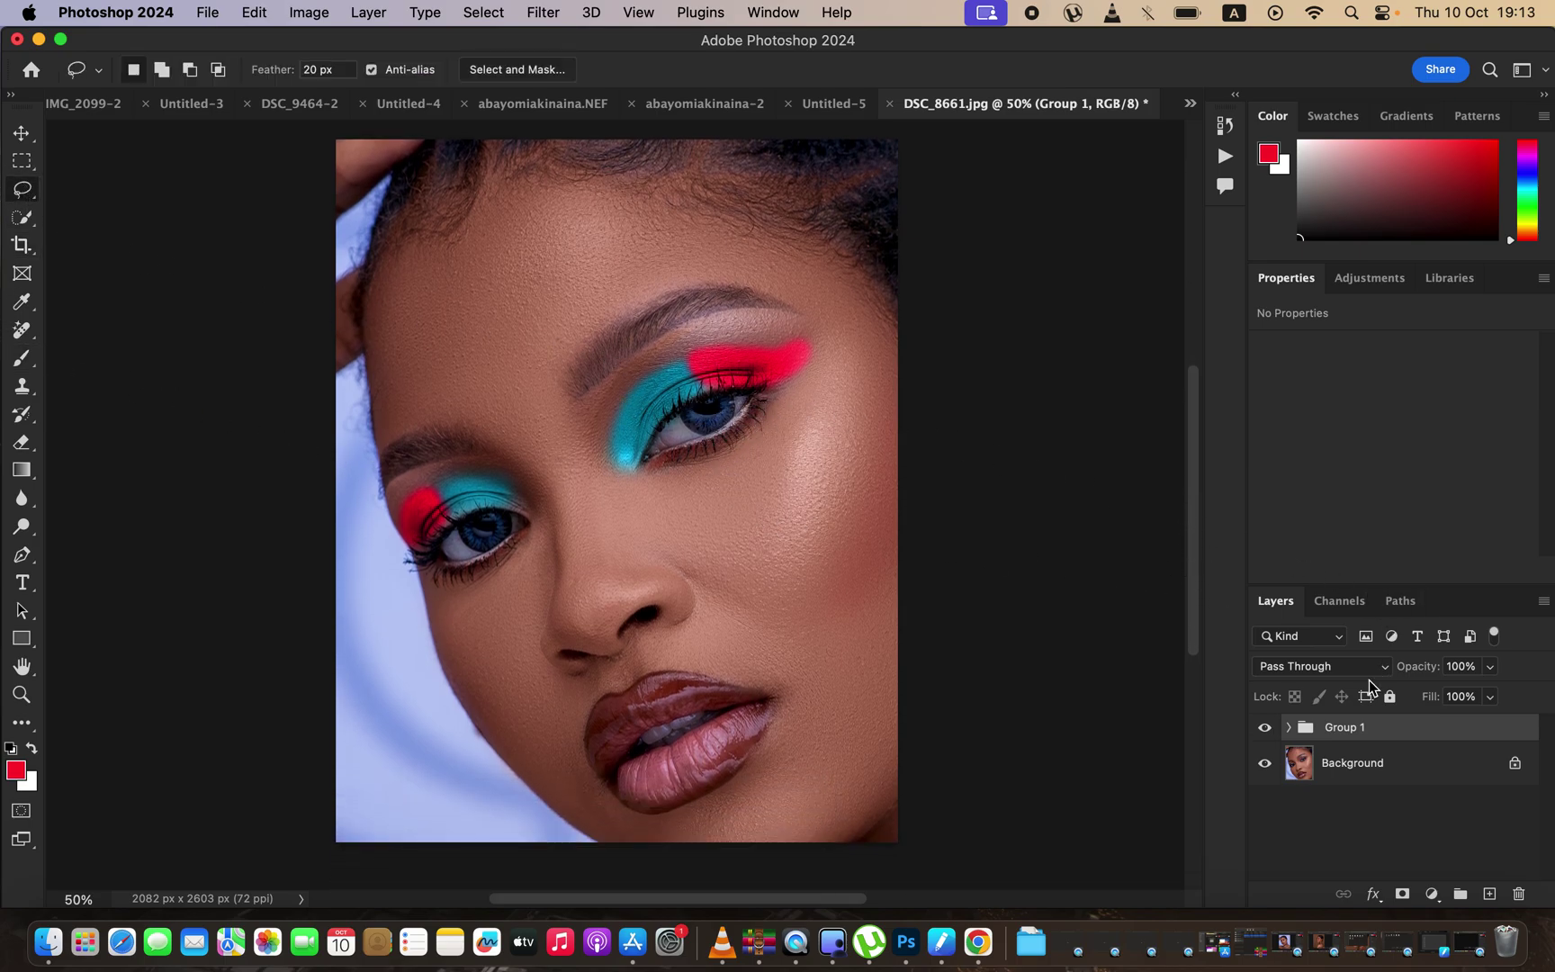
{"action": "left_click", "coordinate": [1266, 729]}
{"action": "left_click", "coordinate": [1265, 729]}
{"action": "left_click", "coordinate": [1266, 729]}
{"action": "left_click", "coordinate": [1265, 729]}
{"action": "left_click", "coordinate": [1266, 728]}
{"action": "left_click", "coordinate": [1265, 729]}
{"action": "left_click_drag", "start_coordinate": [1463, 740], "coordinate": [1499, 891]}
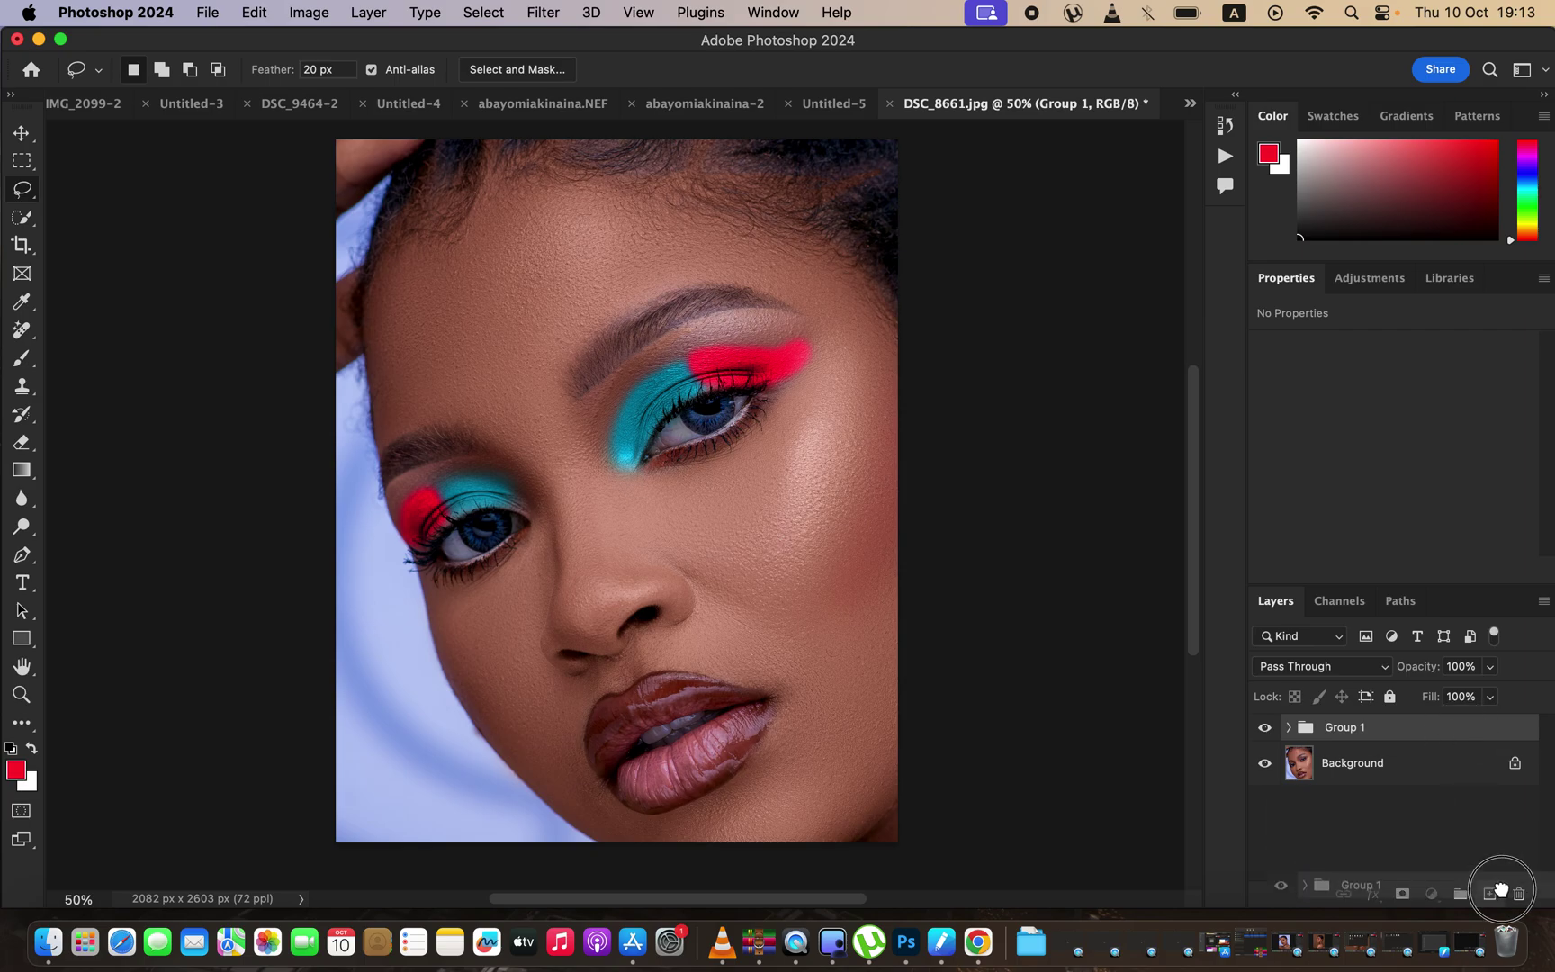
{"action": "left_click_drag", "start_coordinate": [1501, 889], "coordinate": [1337, 690]}
{"action": "double_click", "coordinate": [1466, 728]}
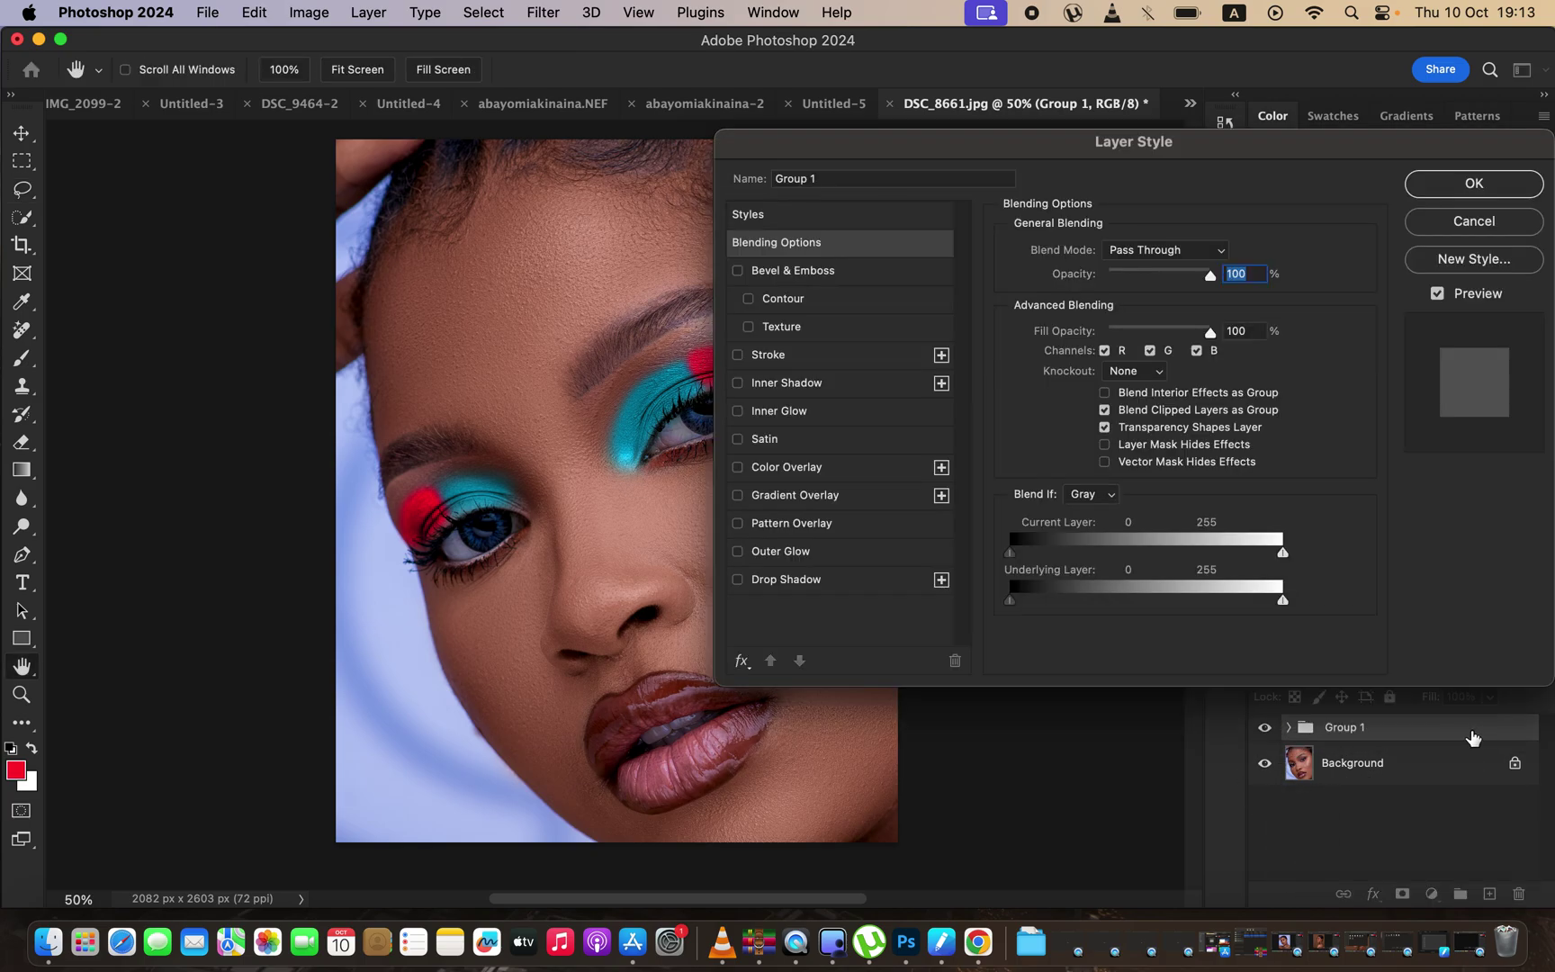
{"action": "left_click", "coordinate": [1475, 222]}
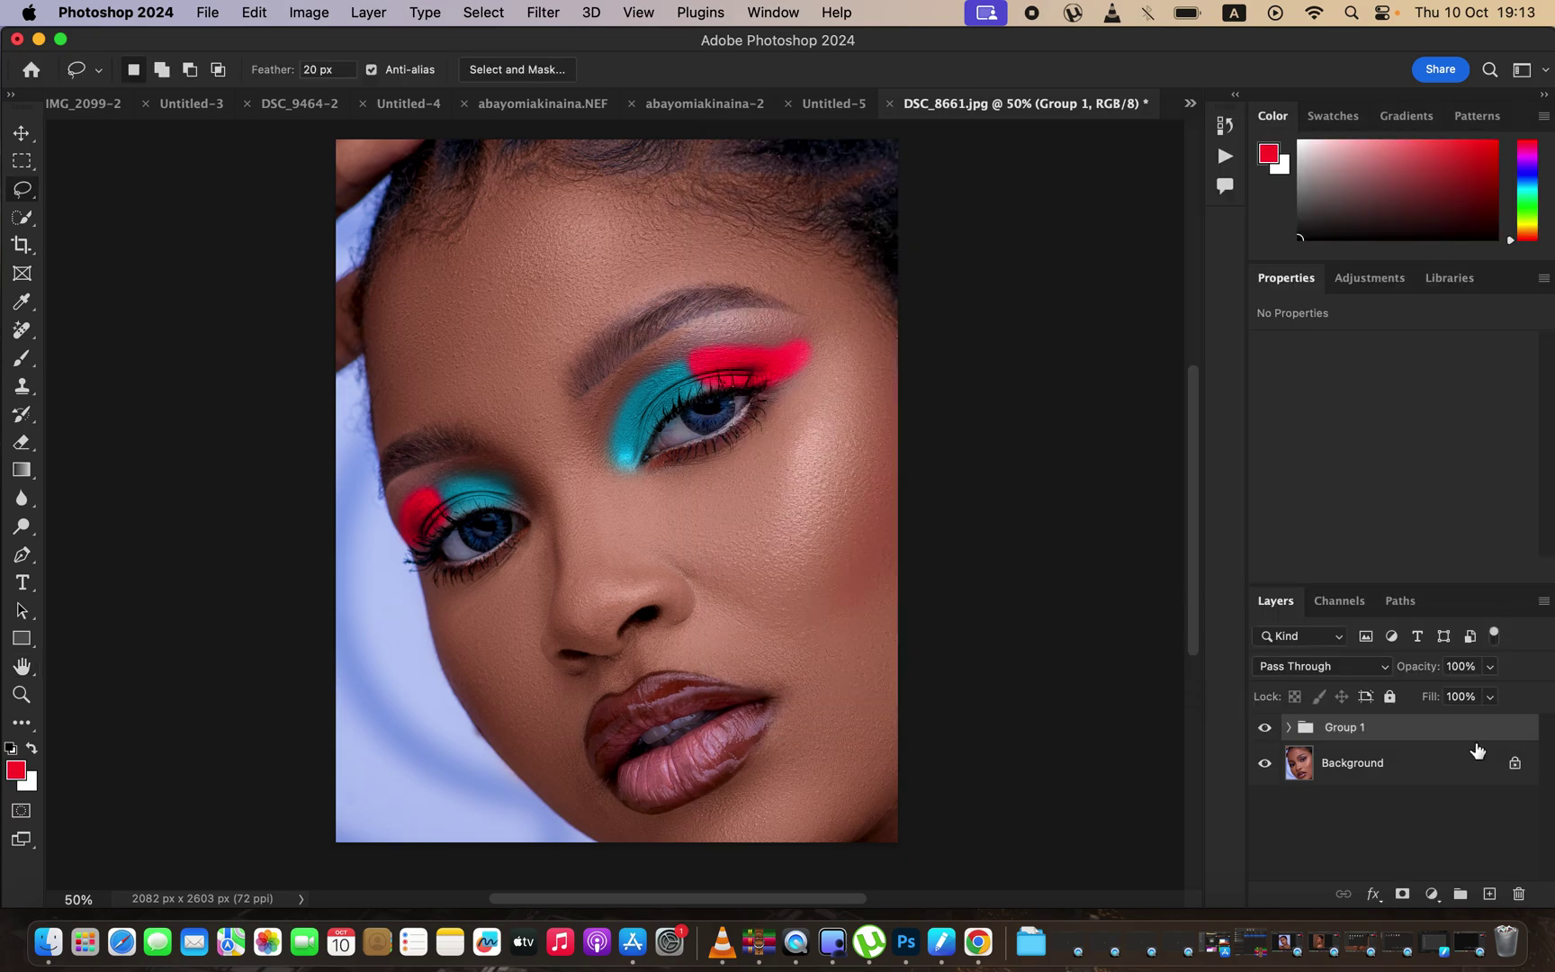
Delete the Group 1 eyeshadow group and add an empty Layer 1 above Background
{"action": "key", "text": "BackSpace"}
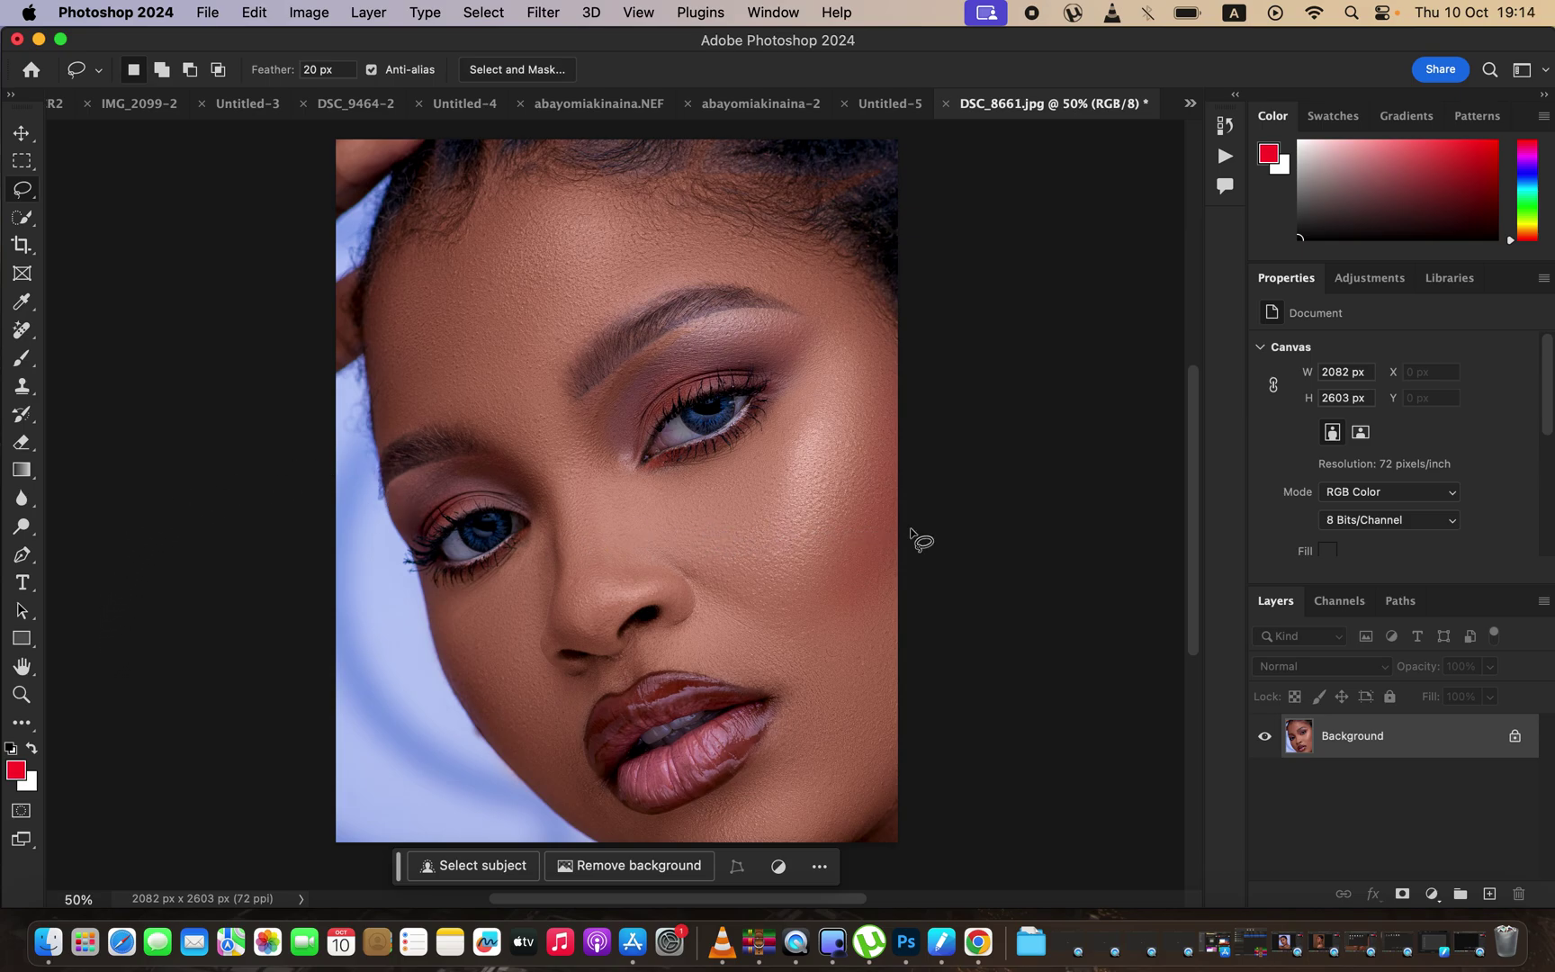
{"action": "left_click", "coordinate": [1489, 894]}
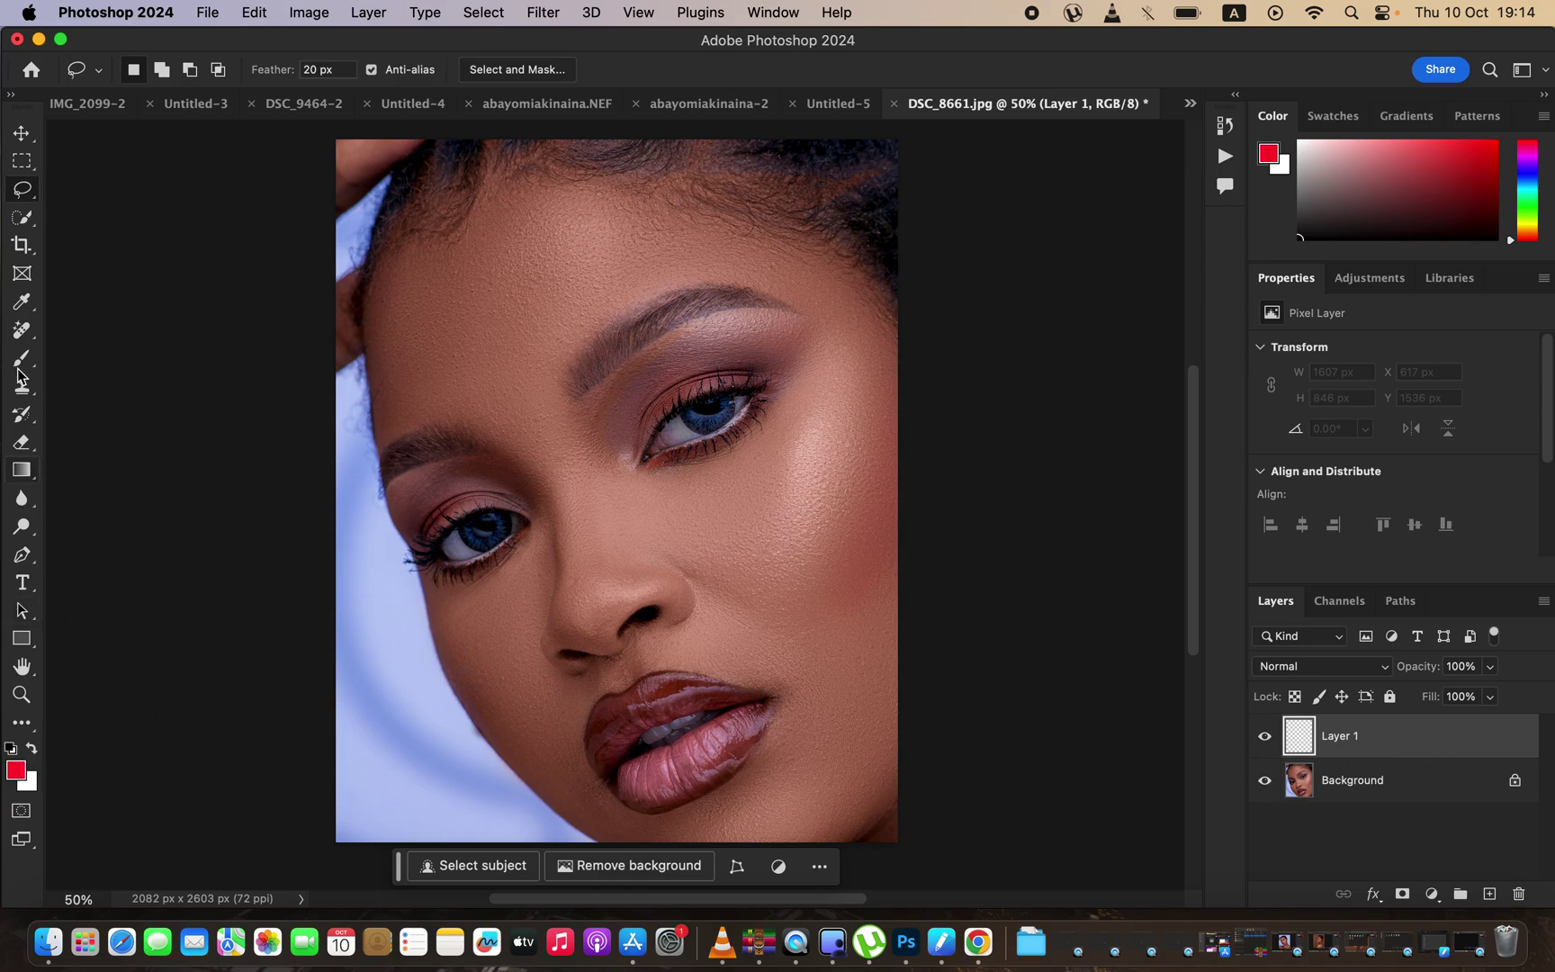
{"action": "mouse_move", "coordinate": [22, 362]}
{"action": "left_mouse_down"}
{"action": "mouse_move", "coordinate": [108, 364]}
{"action": "mouse_move", "coordinate": [106, 350]}
{"action": "left_mouse_up"}
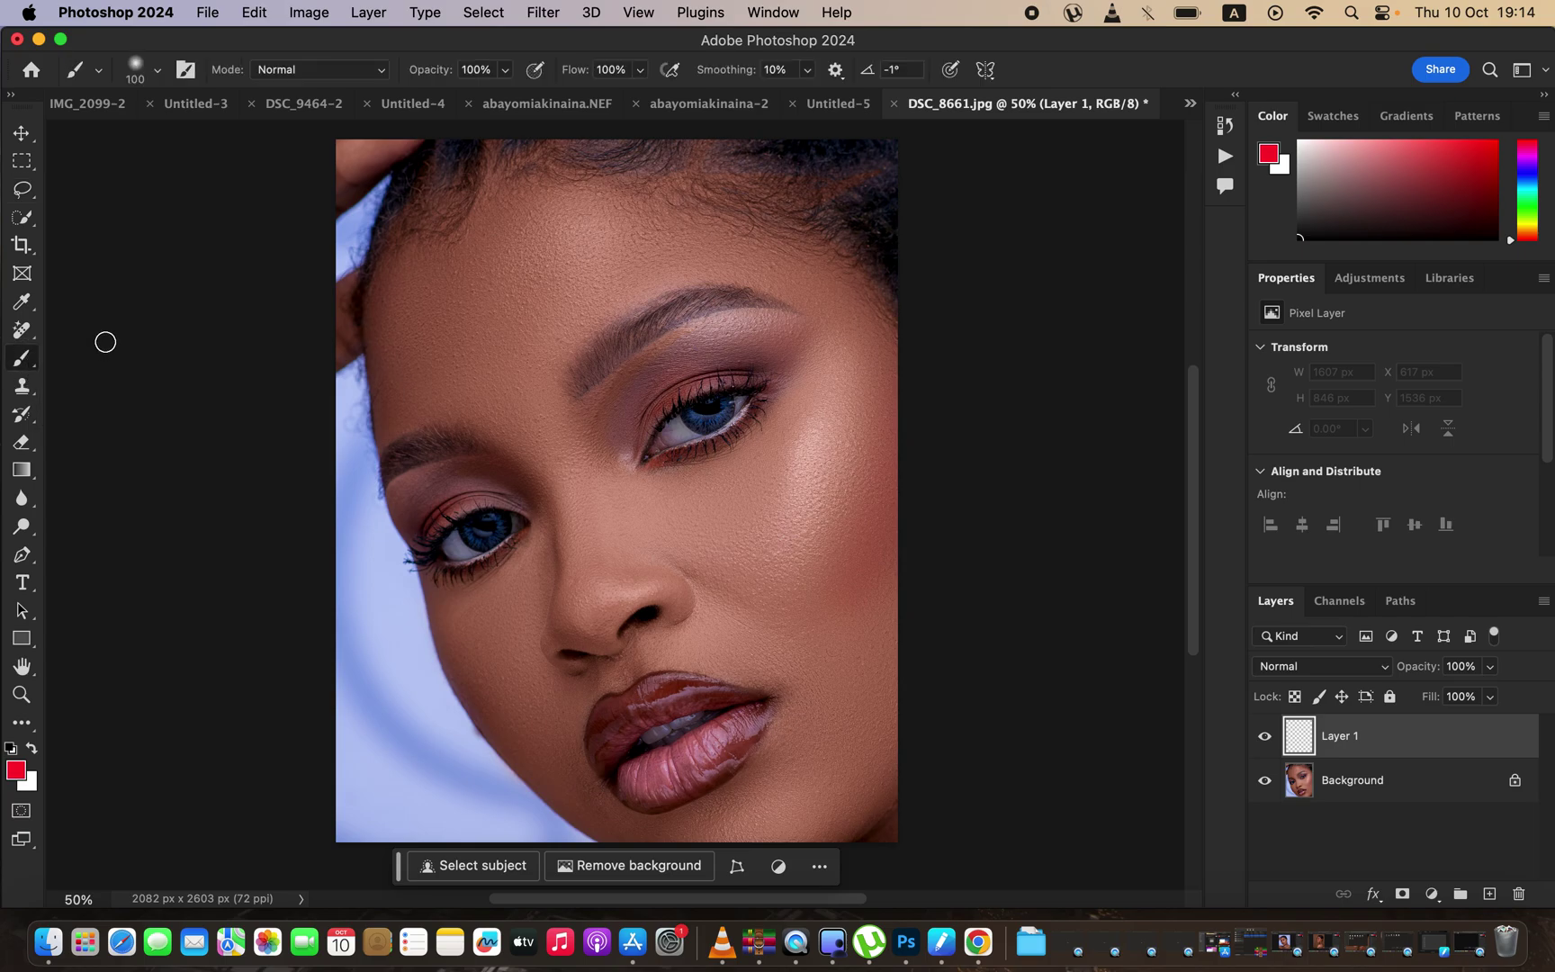
Confirm the soft 0% hardness brush and set the foreground colour to bright blue 00b4ff
{"action": "left_click", "coordinate": [156, 70]}
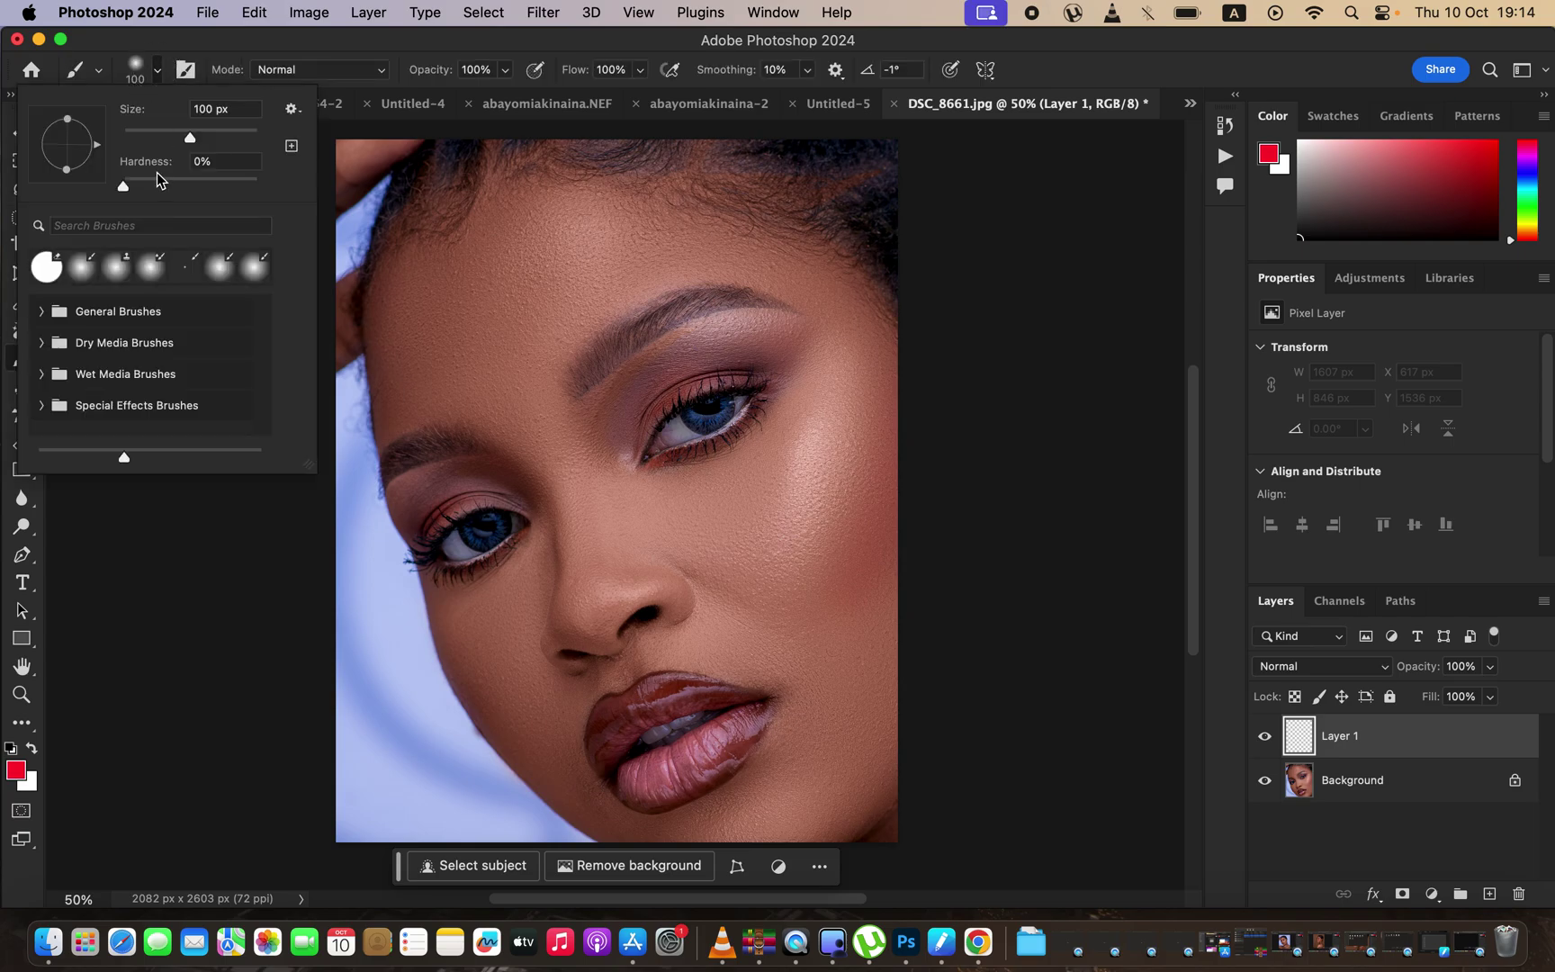
{"action": "left_click", "coordinate": [161, 74]}
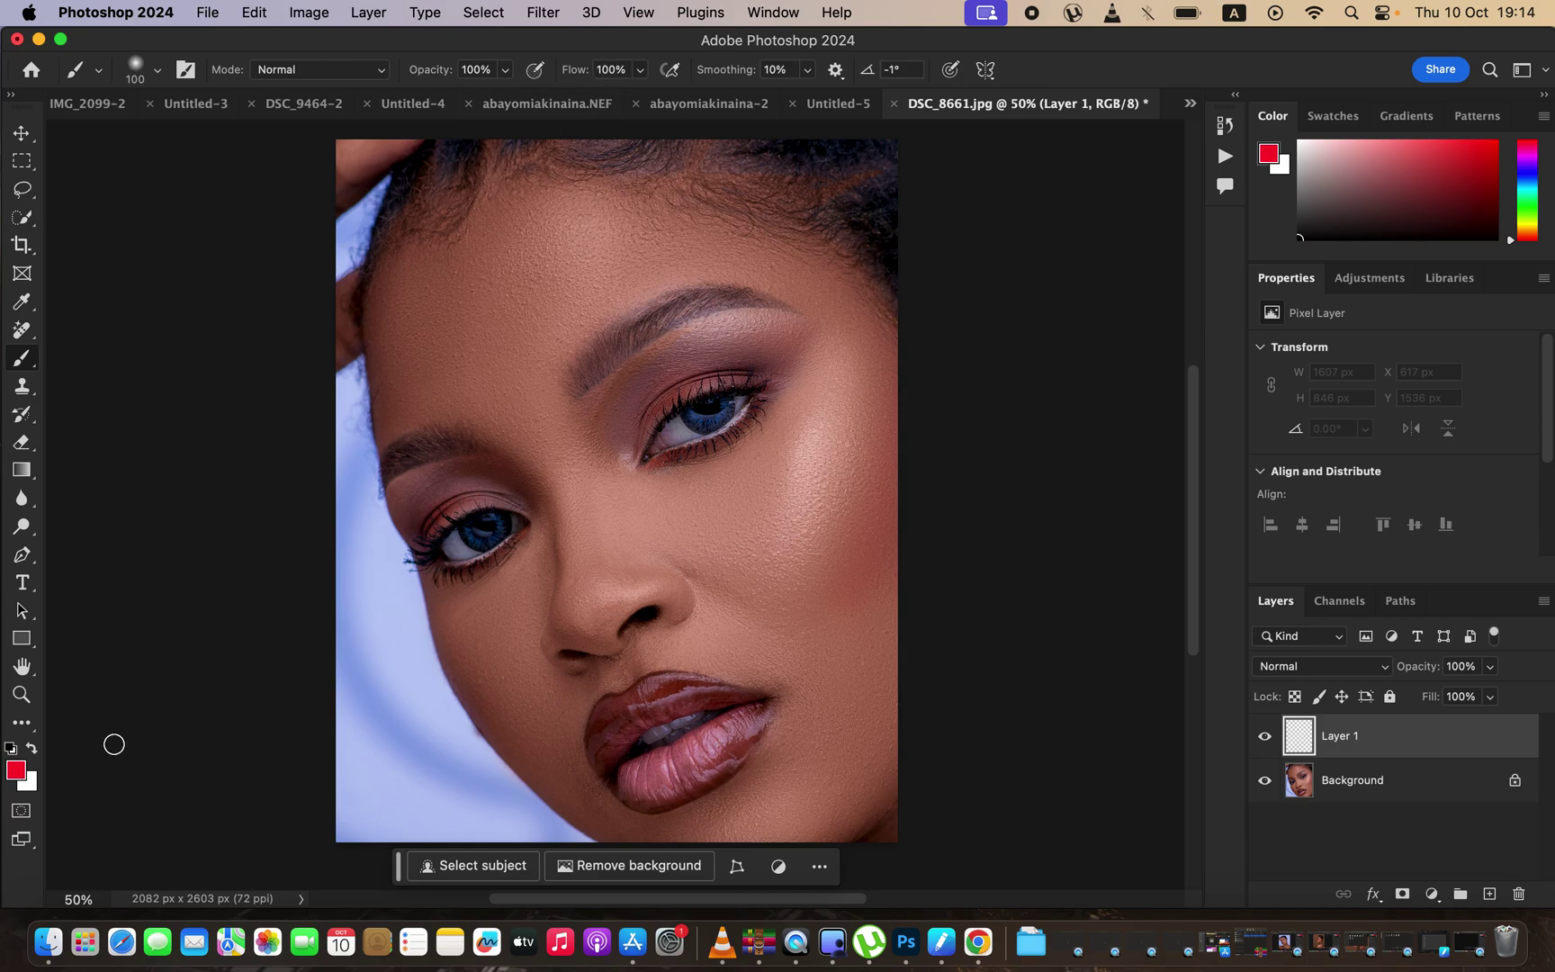
{"action": "left_click", "coordinate": [17, 771]}
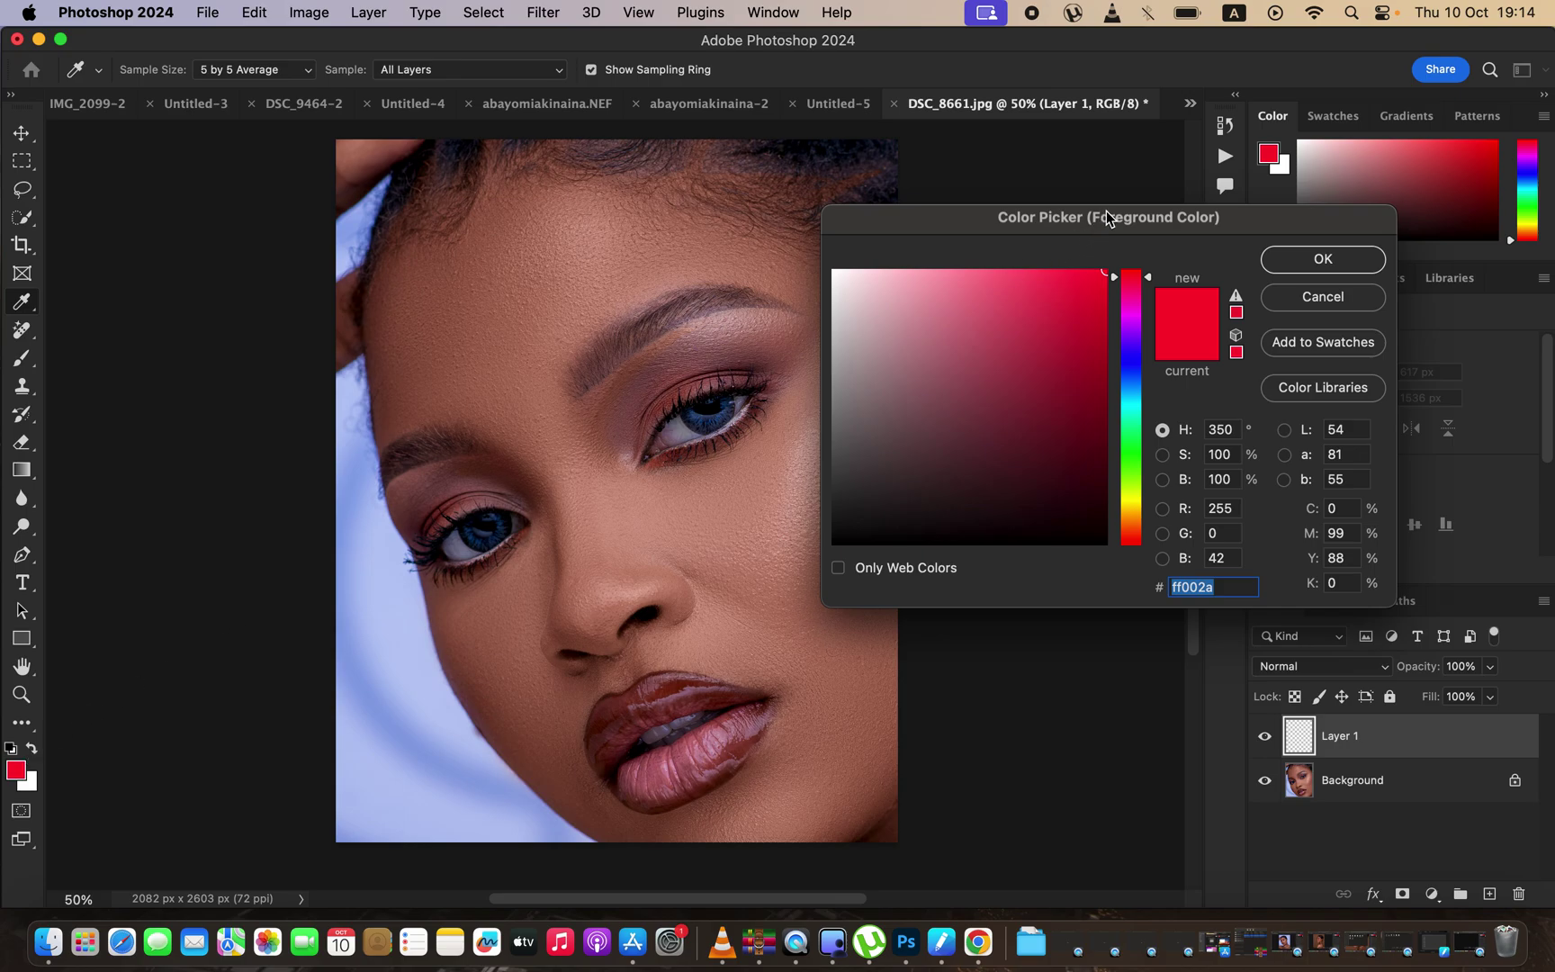
{"action": "left_click_drag", "start_coordinate": [1107, 218], "coordinate": [1083, 201]}
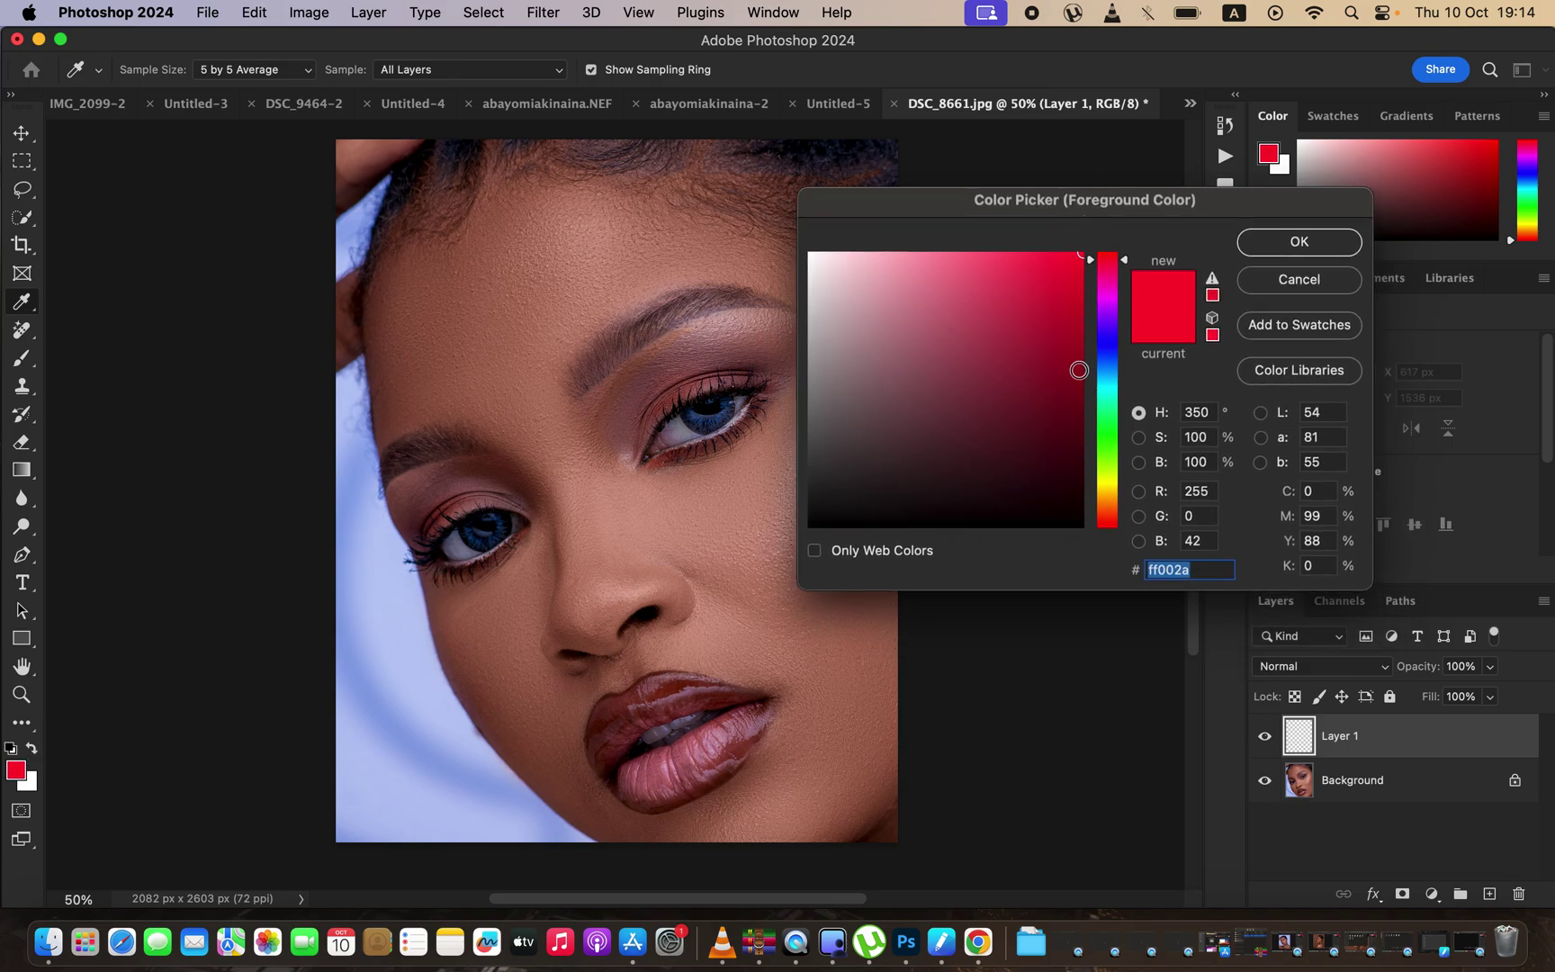
{"action": "left_click", "coordinate": [1108, 372]}
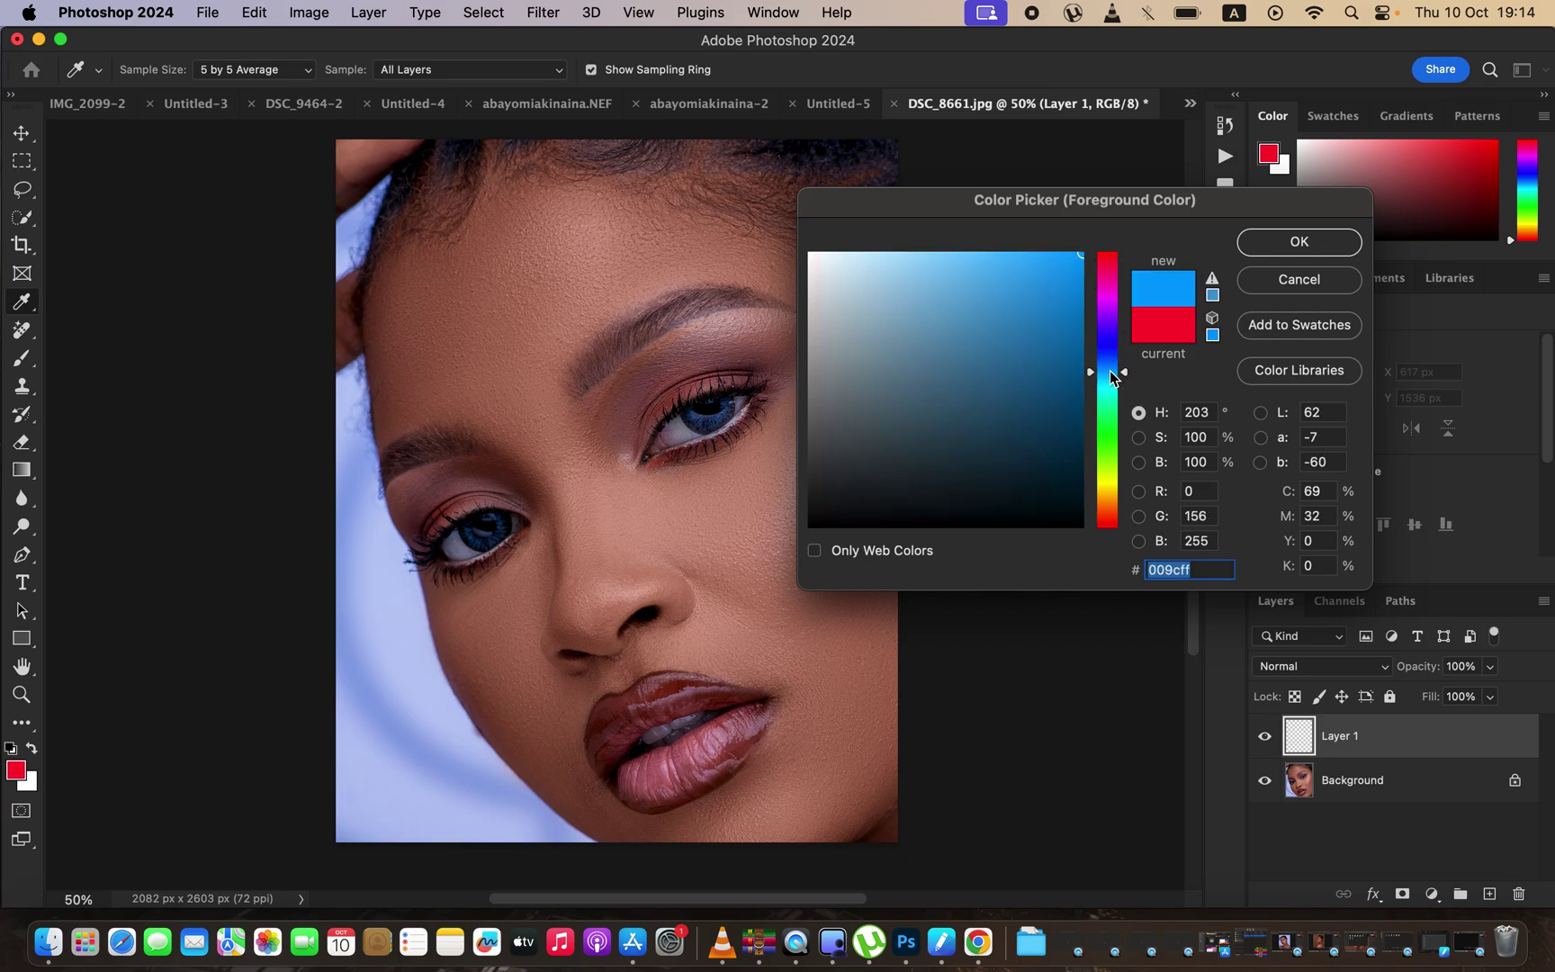
{"action": "left_click", "coordinate": [1122, 377]}
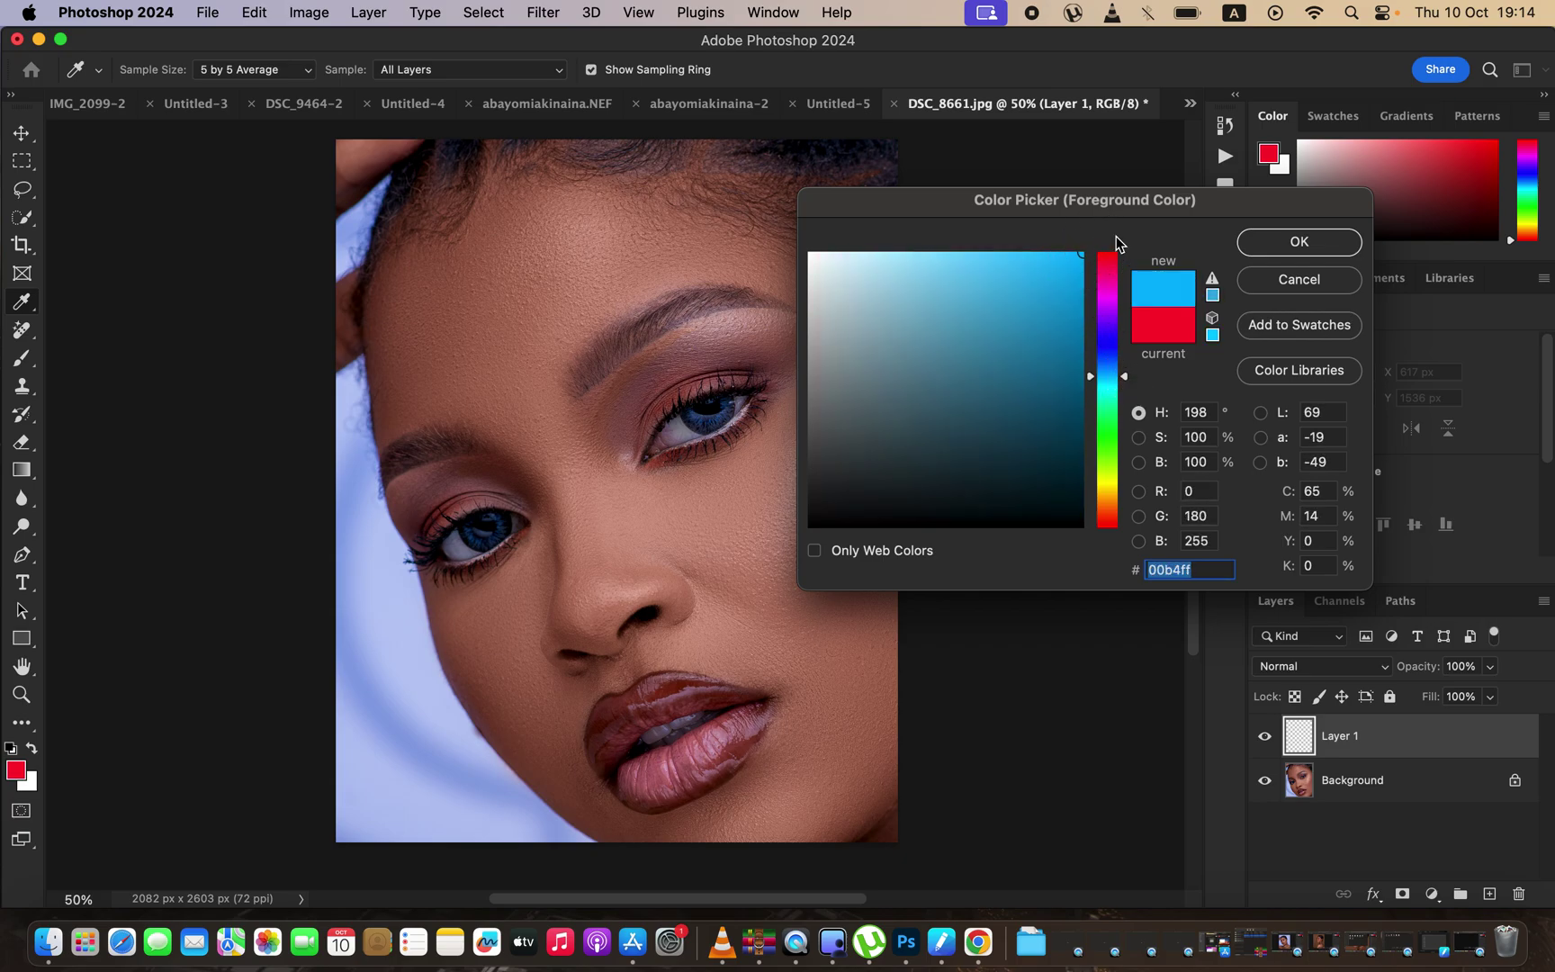
{"action": "left_click", "coordinate": [1299, 243]}
{"action": "key", "text": "b"}
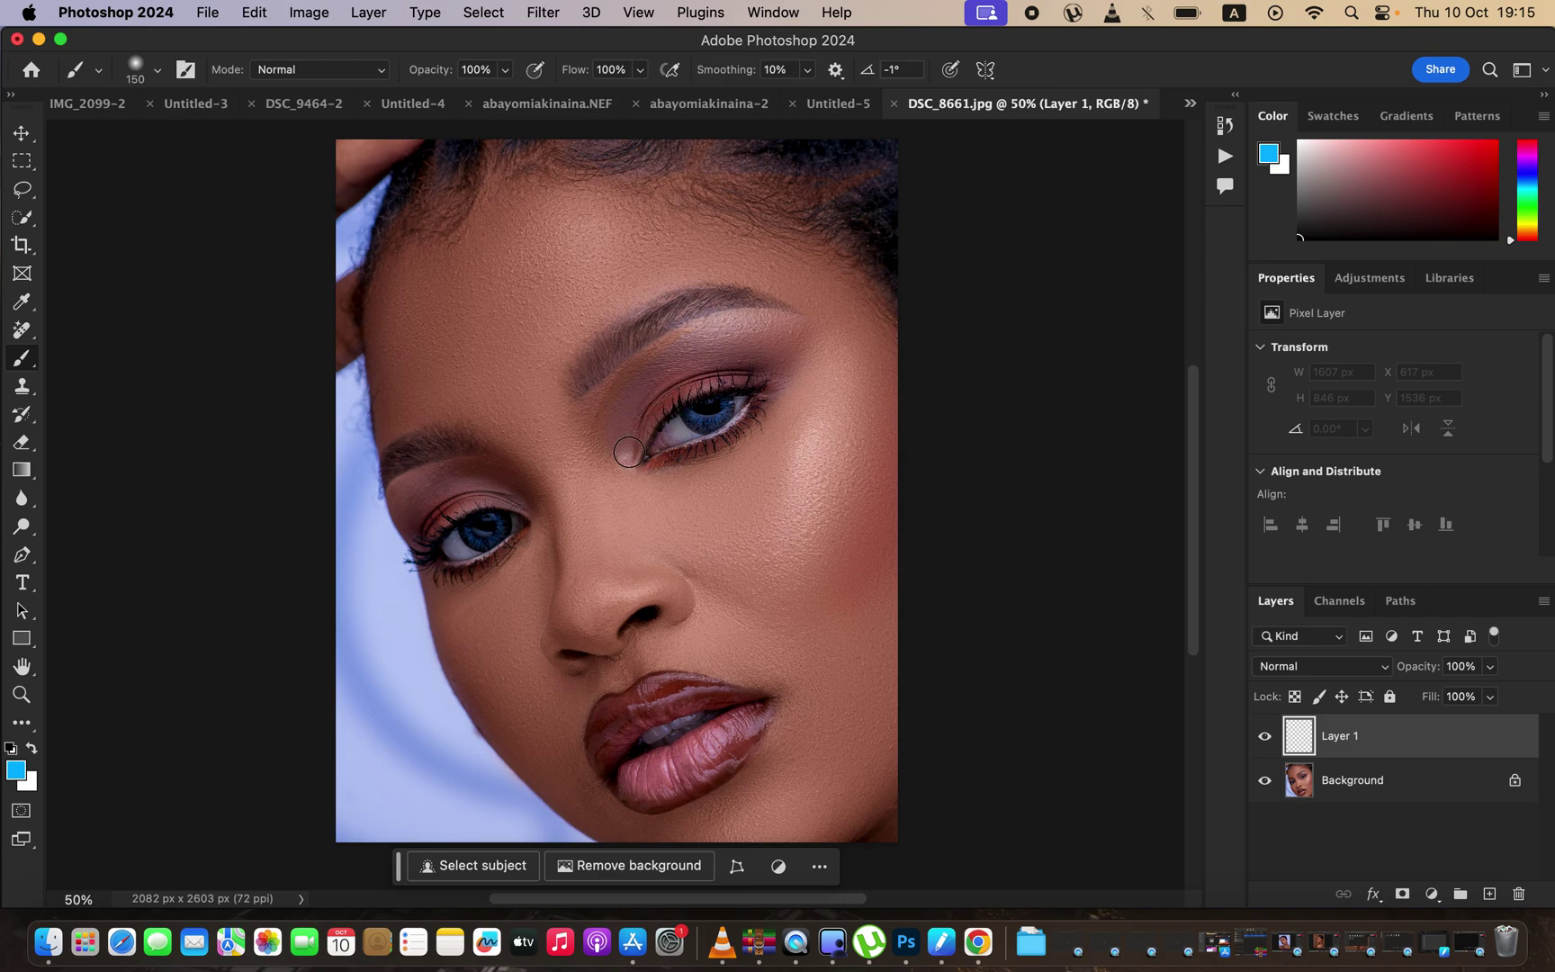
Paint cyan eyeshadow bands on both upper eyelids on Layer 1, redoing the left lid's stroke
{"action": "mouse_move", "coordinate": [631, 463]}
{"action": "left_mouse_down"}
{"action": "mouse_move", "coordinate": [640, 423]}
{"action": "mouse_move", "coordinate": [631, 452]}
{"action": "mouse_move", "coordinate": [663, 398]}
{"action": "mouse_move", "coordinate": [677, 388]}
{"action": "mouse_move", "coordinate": [645, 433]}
{"action": "mouse_move", "coordinate": [706, 378]}
{"action": "mouse_move", "coordinate": [662, 397]}
{"action": "mouse_move", "coordinate": [627, 461]}
{"action": "mouse_move", "coordinate": [654, 391]}
{"action": "mouse_move", "coordinate": [701, 368]}
{"action": "mouse_move", "coordinate": [666, 381]}
{"action": "mouse_move", "coordinate": [691, 372]}
{"action": "mouse_move", "coordinate": [636, 418]}
{"action": "mouse_move", "coordinate": [626, 457]}
{"action": "mouse_move", "coordinate": [657, 385]}
{"action": "mouse_move", "coordinate": [698, 369]}
{"action": "mouse_move", "coordinate": [647, 425]}
{"action": "left_mouse_up"}
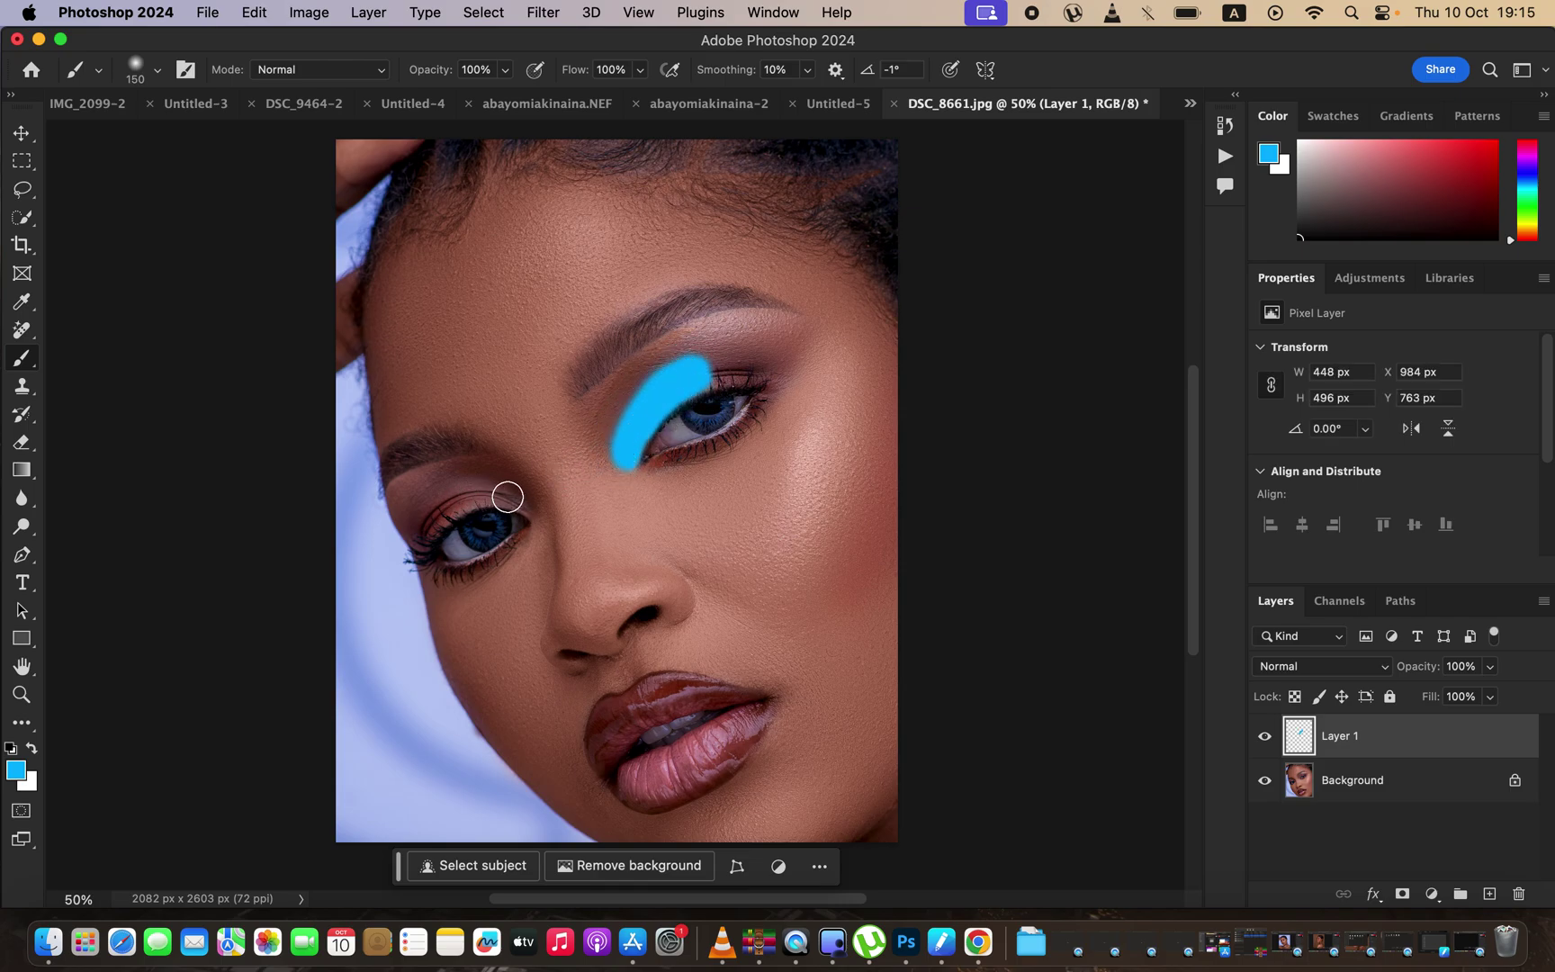
{"action": "mouse_move", "coordinate": [510, 497]}
{"action": "left_mouse_down"}
{"action": "mouse_move", "coordinate": [441, 504]}
{"action": "mouse_move", "coordinate": [523, 501]}
{"action": "mouse_move", "coordinate": [453, 484]}
{"action": "left_mouse_up"}
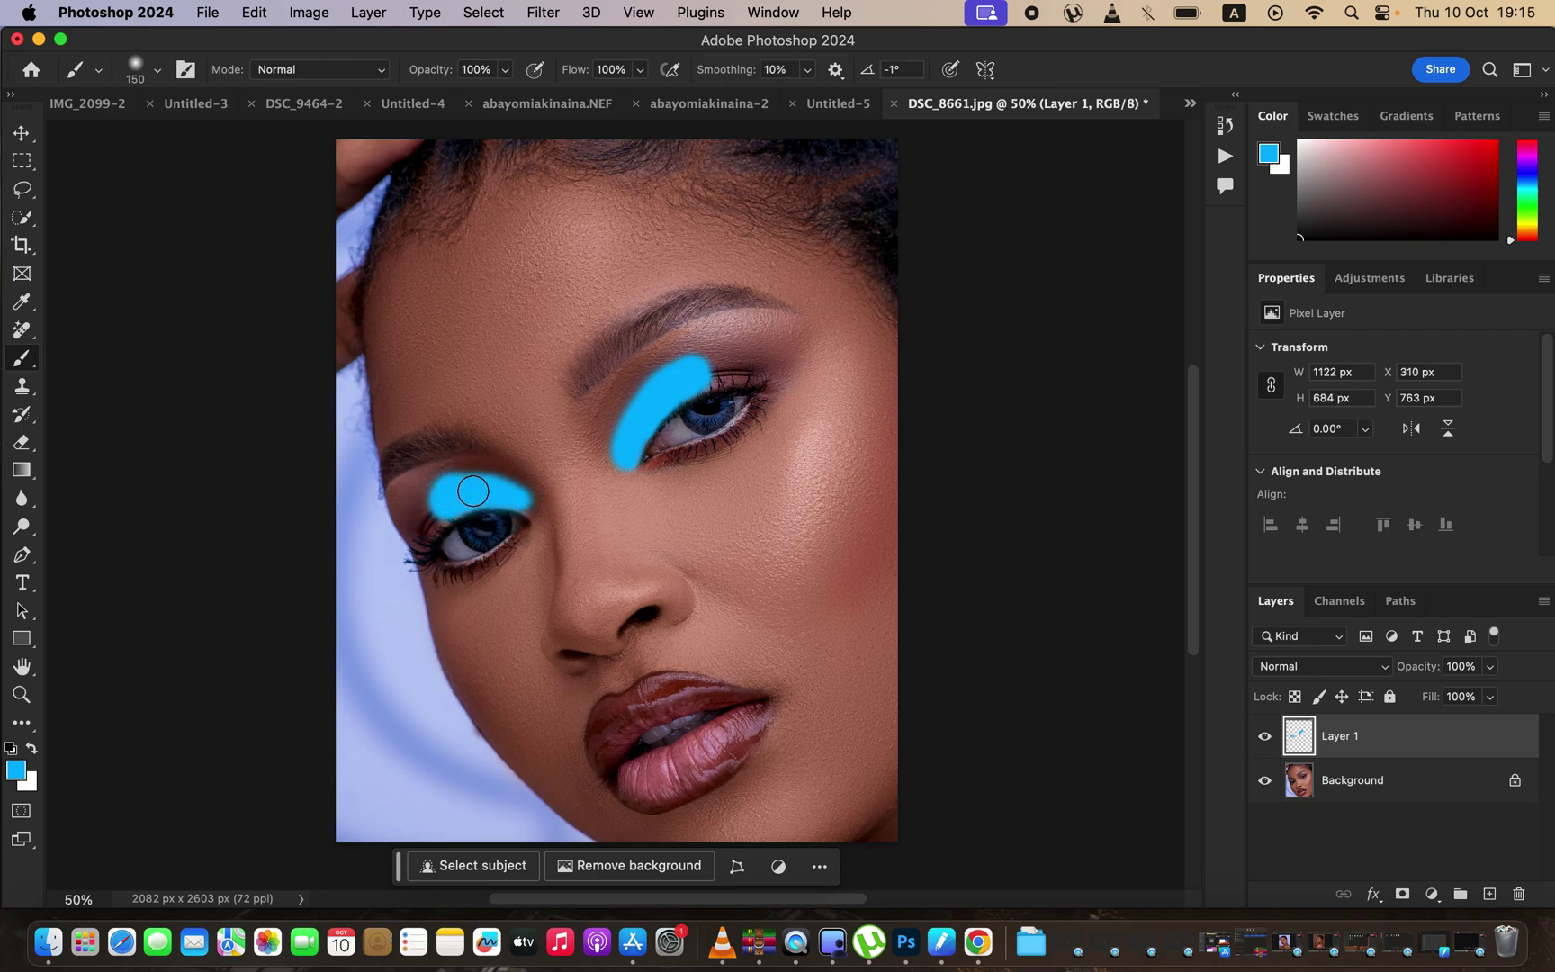
{"action": "key", "text": "super+z"}
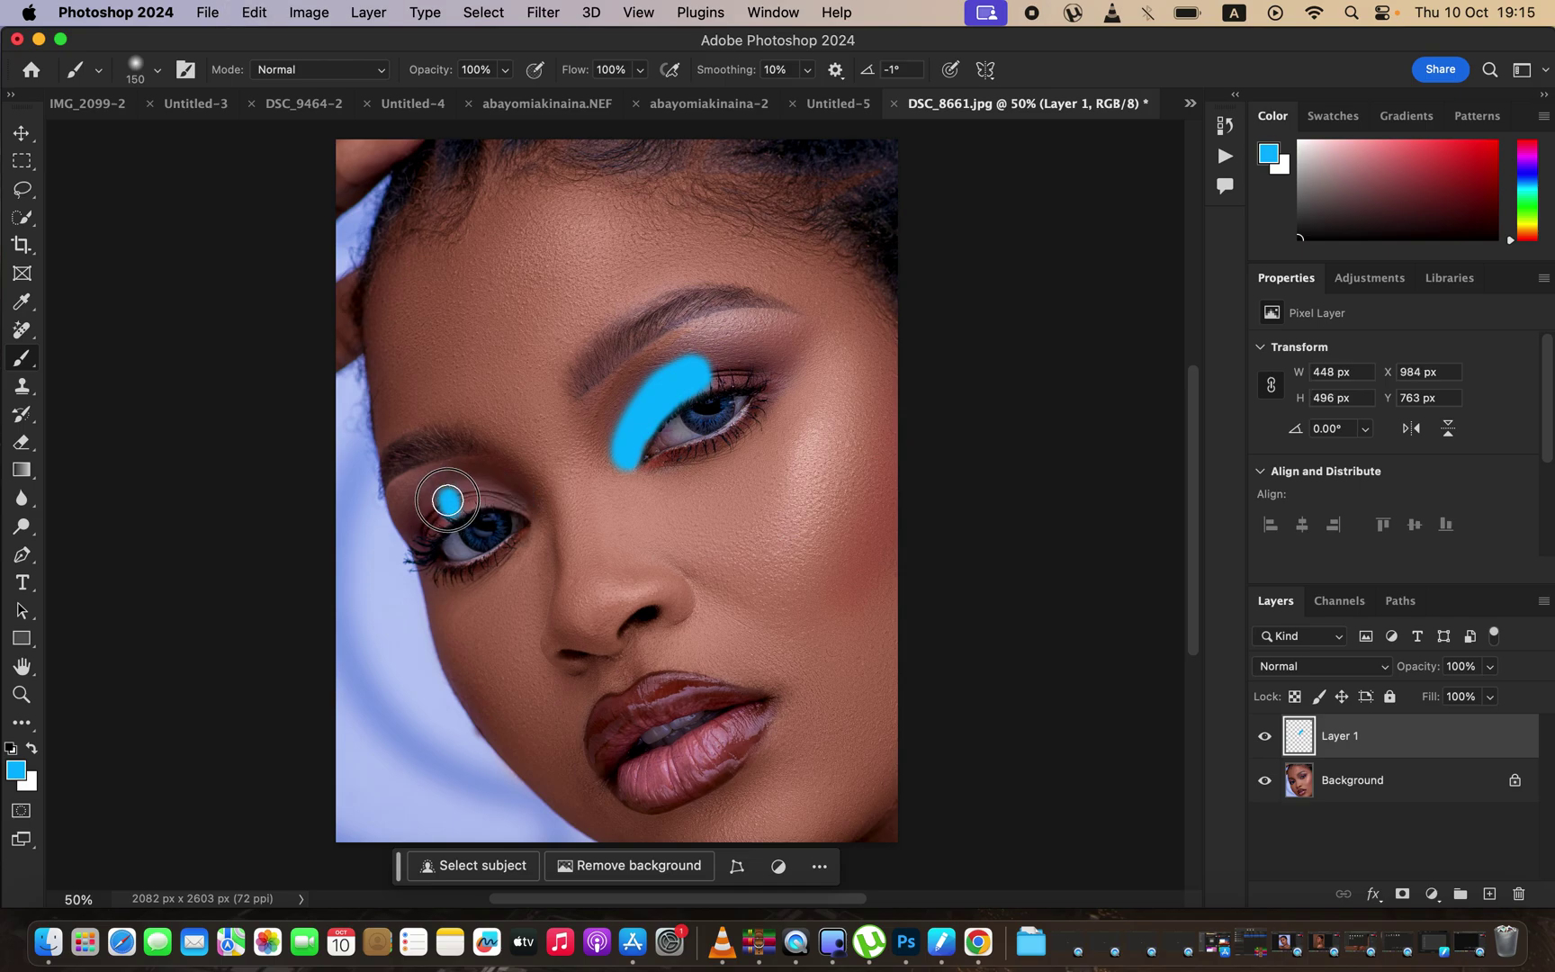
{"action": "mouse_move", "coordinate": [458, 500]}
{"action": "left_mouse_down"}
{"action": "mouse_move", "coordinate": [515, 502]}
{"action": "mouse_move", "coordinate": [479, 487]}
{"action": "mouse_move", "coordinate": [440, 499]}
{"action": "mouse_move", "coordinate": [481, 490]}
{"action": "mouse_move", "coordinate": [531, 509]}
{"action": "mouse_move", "coordinate": [455, 496]}
{"action": "left_mouse_up"}
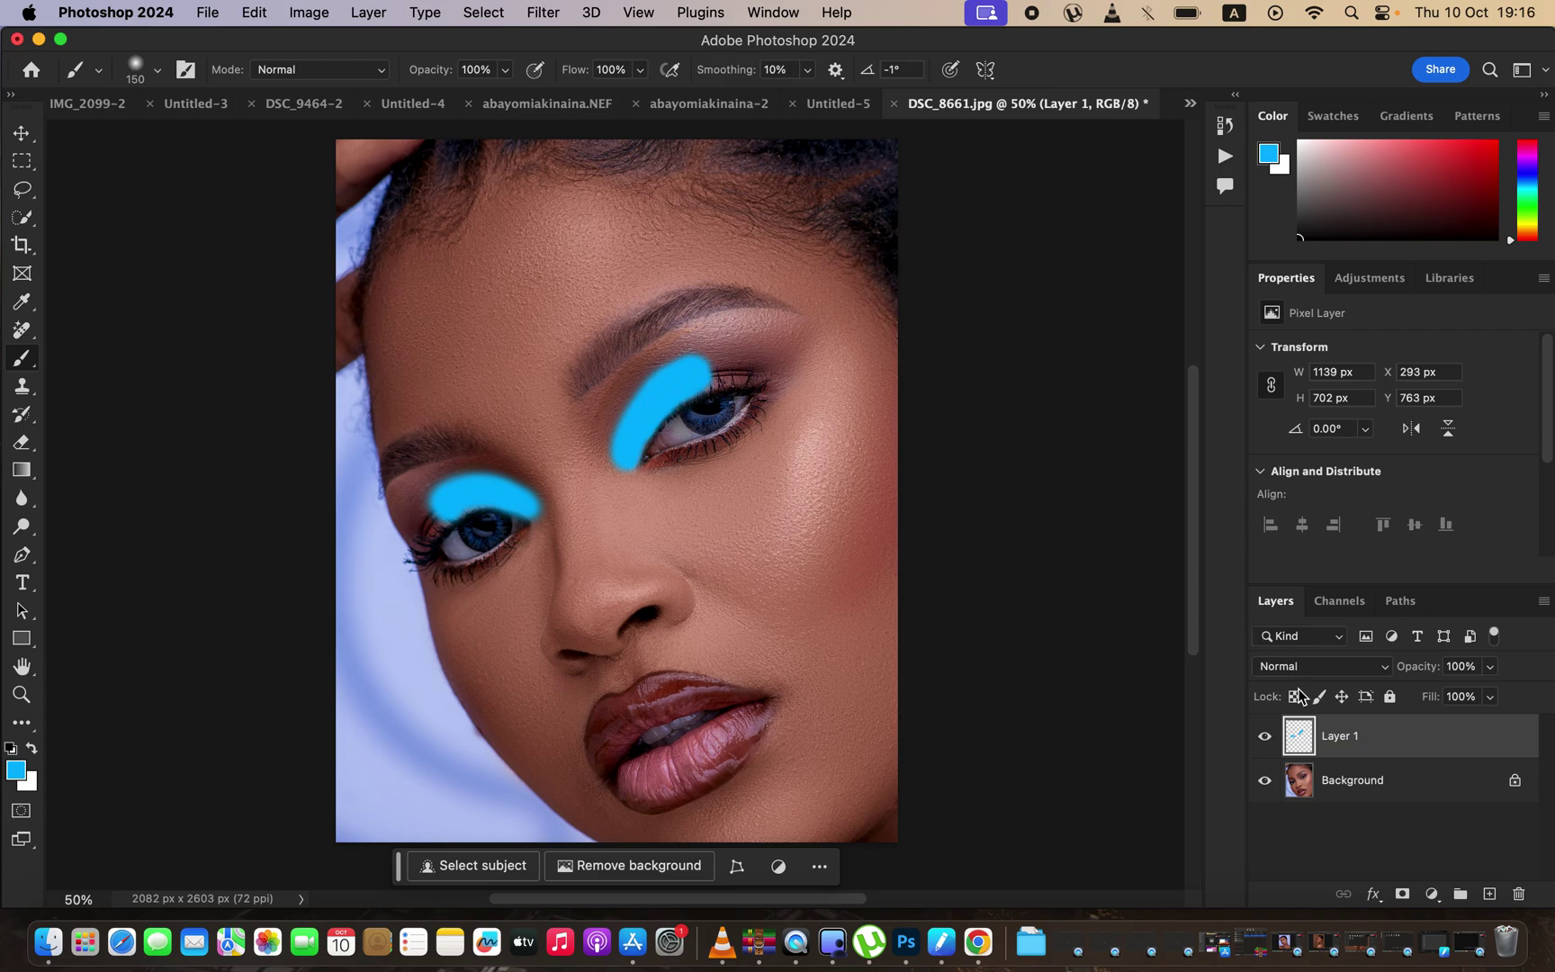
{"action": "left_click", "coordinate": [1490, 895]}
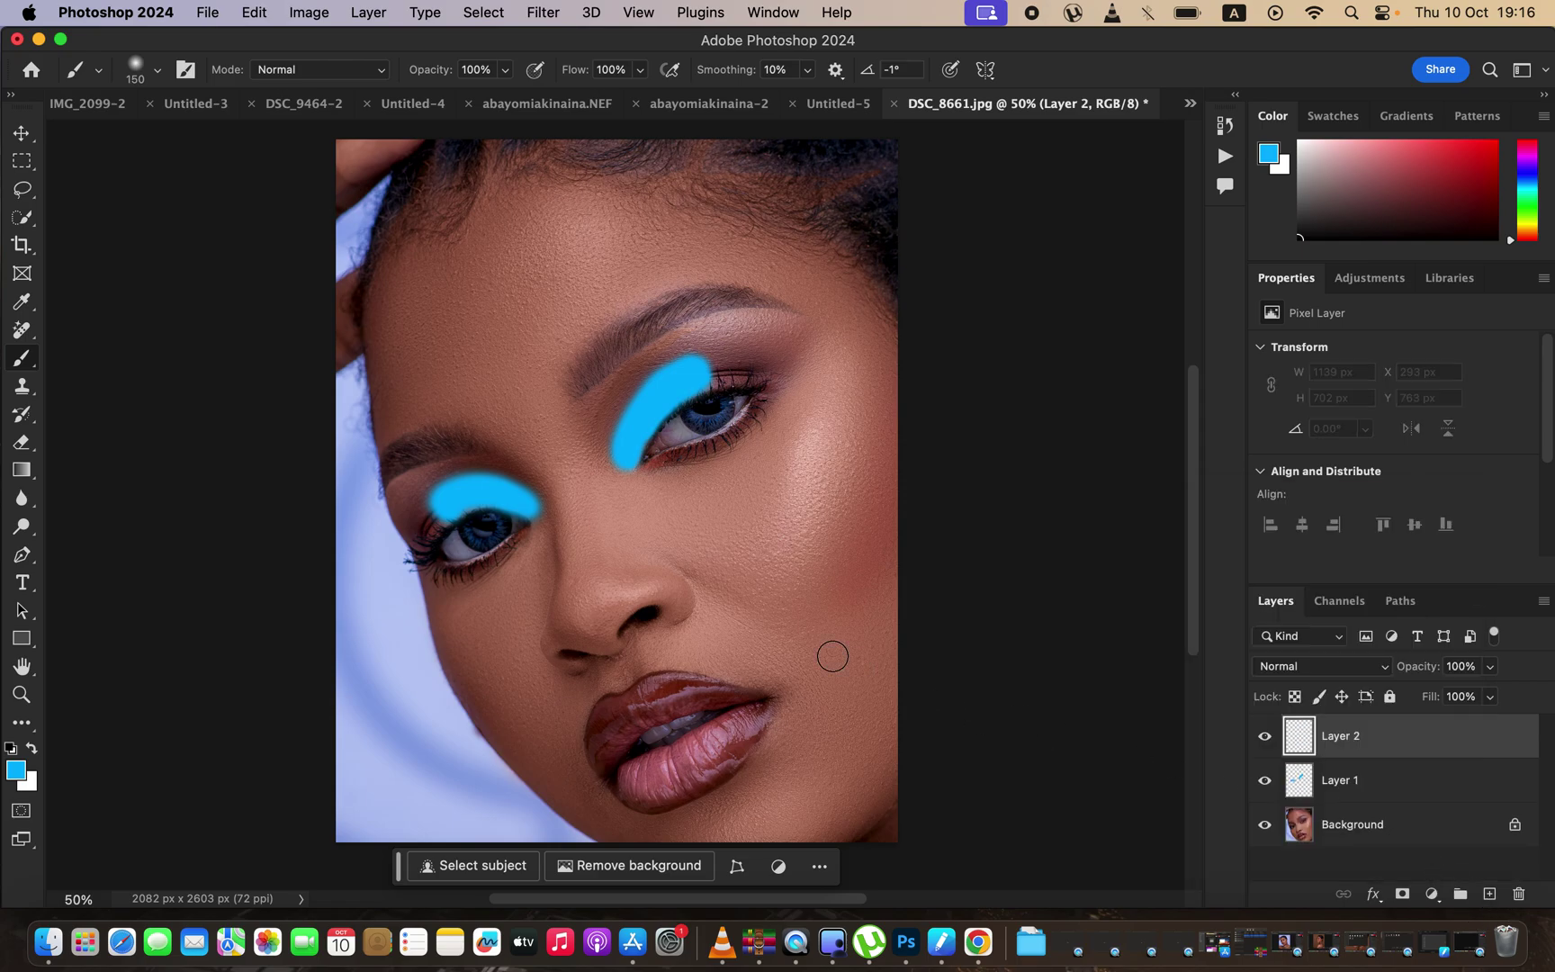
Change the painting colour to red ff002a and dab red at the right eye's outer tip
{"action": "left_click", "coordinate": [15, 773]}
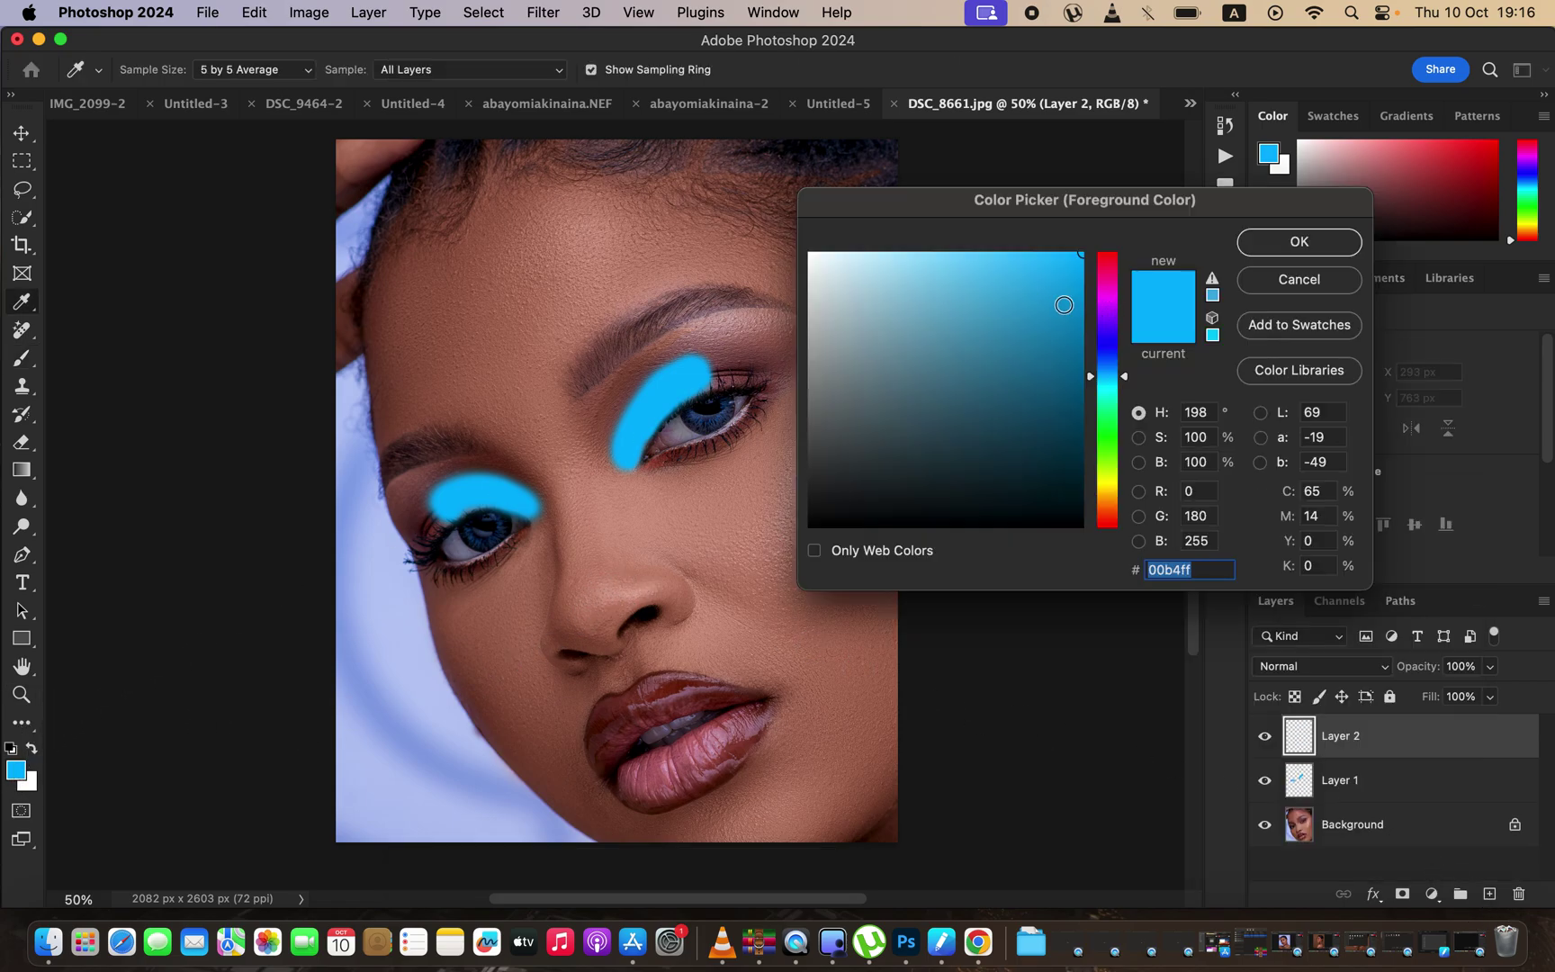
{"action": "left_click_drag", "start_coordinate": [1123, 383], "coordinate": [1134, 260]}
{"action": "left_click", "coordinate": [1300, 243]}
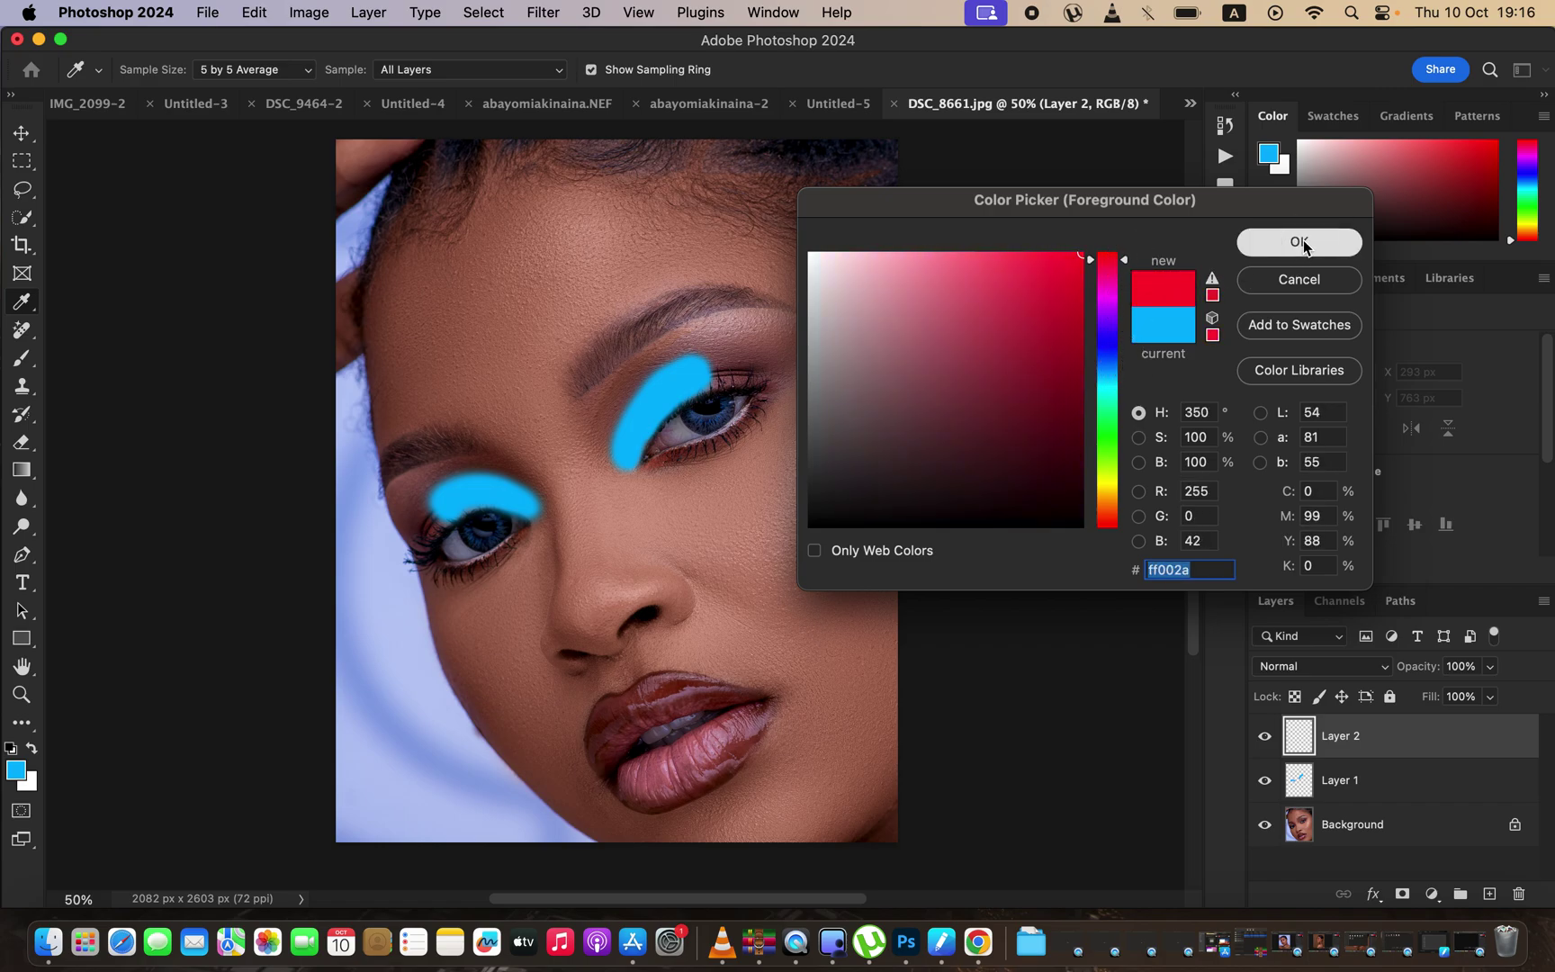
{"action": "key", "text": "b"}
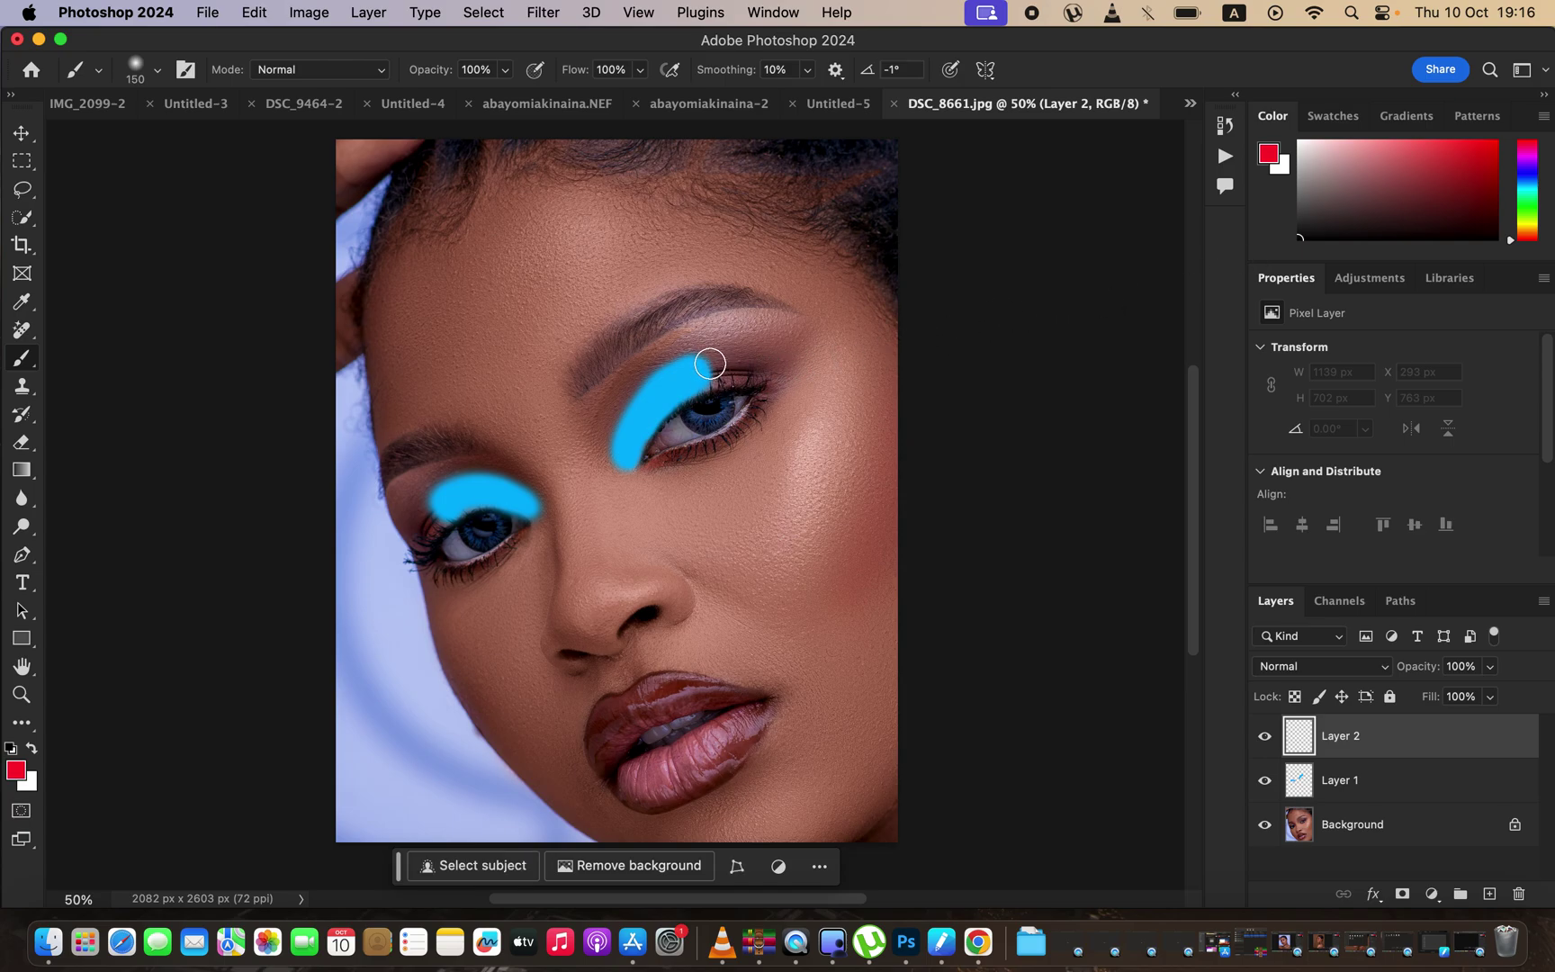
{"action": "mouse_move", "coordinate": [711, 363]}
{"action": "left_mouse_down"}
{"action": "mouse_move", "coordinate": [712, 378]}
{"action": "mouse_move", "coordinate": [708, 361]}
{"action": "mouse_move", "coordinate": [761, 367]}
{"action": "mouse_move", "coordinate": [783, 352]}
{"action": "mouse_move", "coordinate": [737, 364]}
{"action": "mouse_move", "coordinate": [792, 333]}
{"action": "mouse_move", "coordinate": [700, 376]}
{"action": "left_mouse_up"}
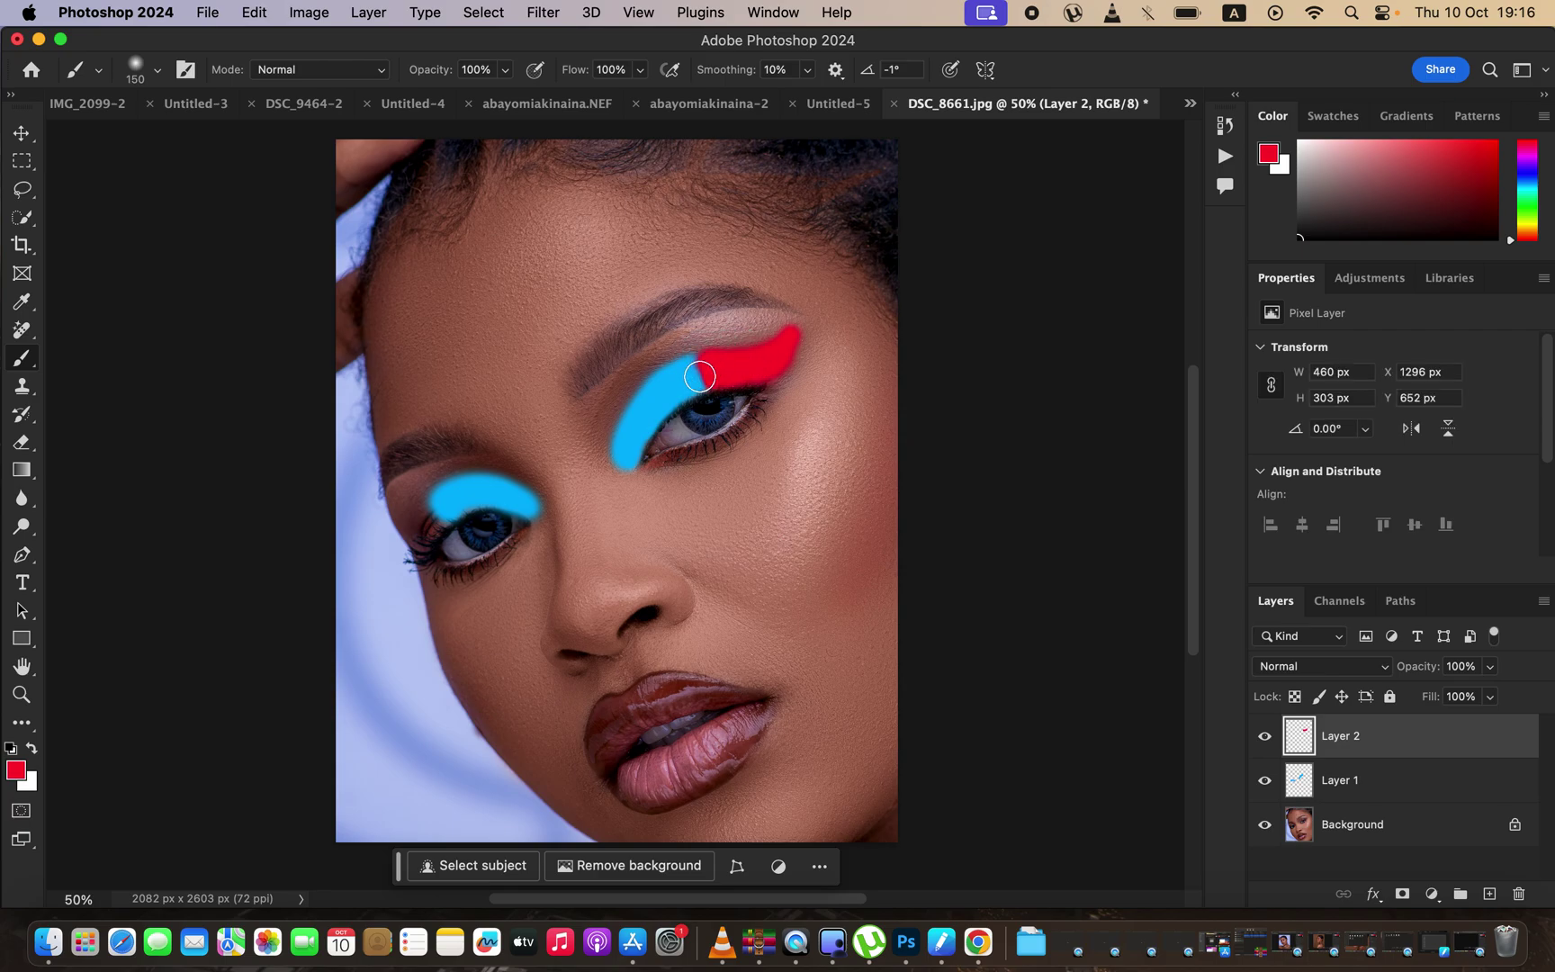
Brush red at the left eye's inner corner and the right lid's outer tip, refining with a smaller brush
{"action": "left_click", "coordinate": [420, 515]}
{"action": "mouse_move", "coordinate": [420, 514]}
{"action": "left_mouse_down"}
{"action": "mouse_move", "coordinate": [410, 521]}
{"action": "mouse_move", "coordinate": [423, 515]}
{"action": "left_mouse_up"}
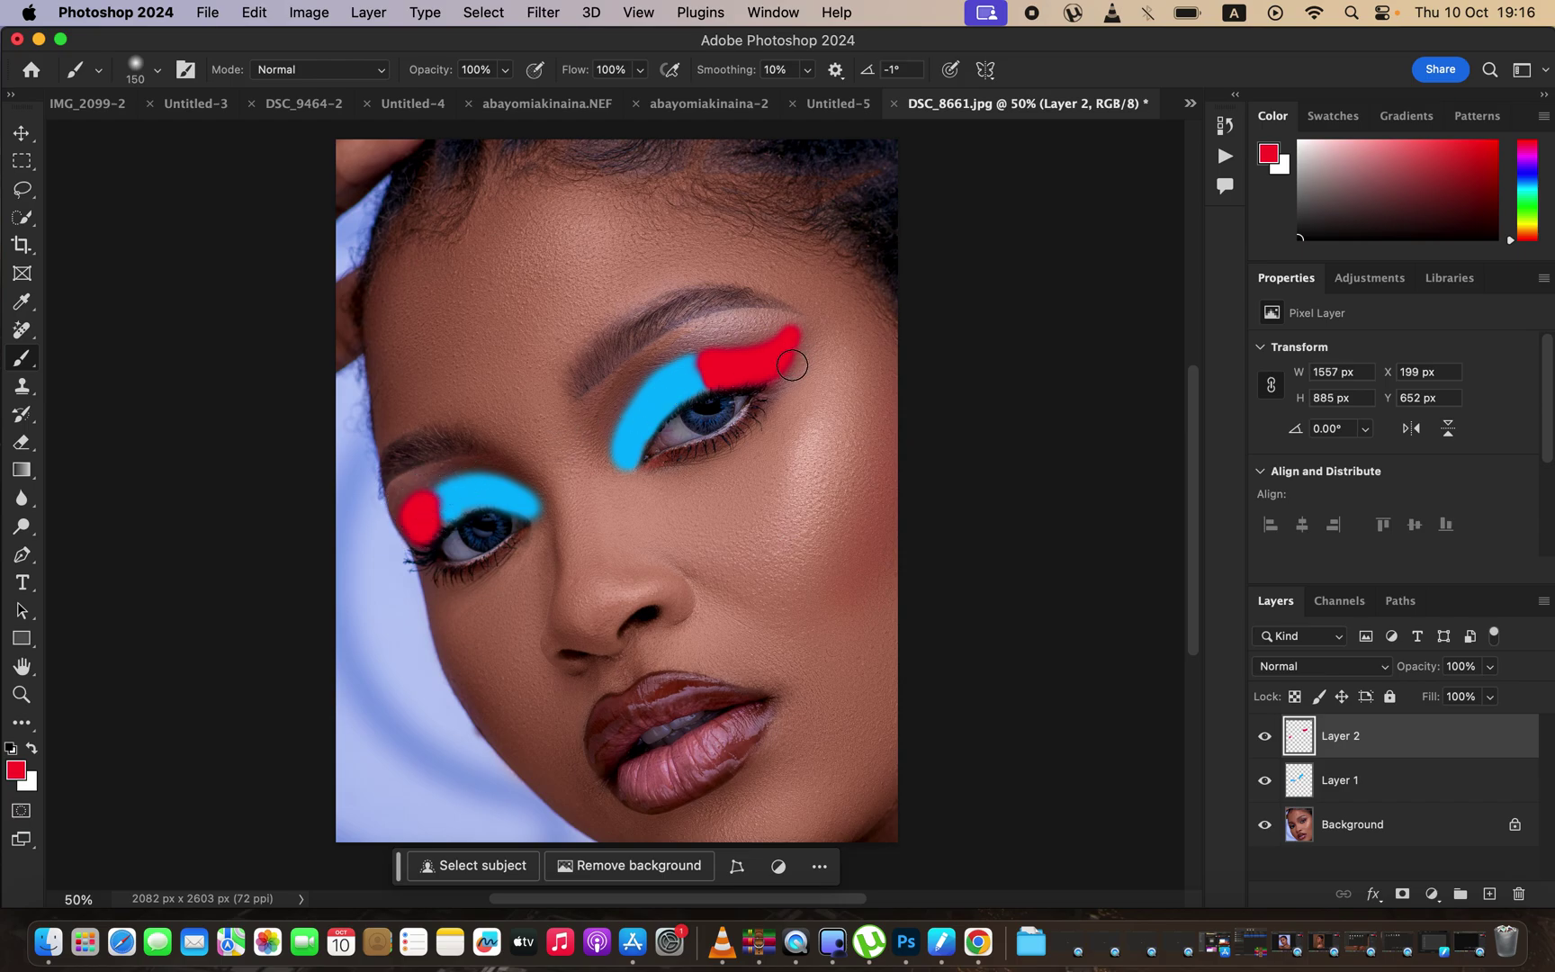
{"action": "left_click_drag", "start_coordinate": [770, 363], "coordinate": [788, 344]}
{"action": "key", "text": "bracketleft"}
{"action": "key", "text": "bracketleft"}
{"action": "key", "text": "bracketleft"}
{"action": "key", "text": "bracketleft"}
{"action": "key", "text": "bracketleft"}
{"action": "key", "text": "bracketleft"}
{"action": "key", "text": "bracketleft"}
{"action": "mouse_move", "coordinate": [761, 383]}
{"action": "left_mouse_down"}
{"action": "mouse_move", "coordinate": [770, 378]}
{"action": "mouse_move", "coordinate": [800, 339]}
{"action": "mouse_move", "coordinate": [764, 378]}
{"action": "mouse_move", "coordinate": [801, 320]}
{"action": "mouse_move", "coordinate": [752, 375]}
{"action": "left_mouse_up"}
{"action": "left_click_drag", "start_coordinate": [433, 492], "coordinate": [418, 500]}
{"action": "mouse_move", "coordinate": [797, 336]}
{"action": "left_mouse_down"}
{"action": "mouse_move", "coordinate": [798, 317]}
{"action": "mouse_move", "coordinate": [796, 351]}
{"action": "mouse_move", "coordinate": [772, 372]}
{"action": "left_mouse_up"}
{"action": "left_click", "coordinate": [1340, 669]}
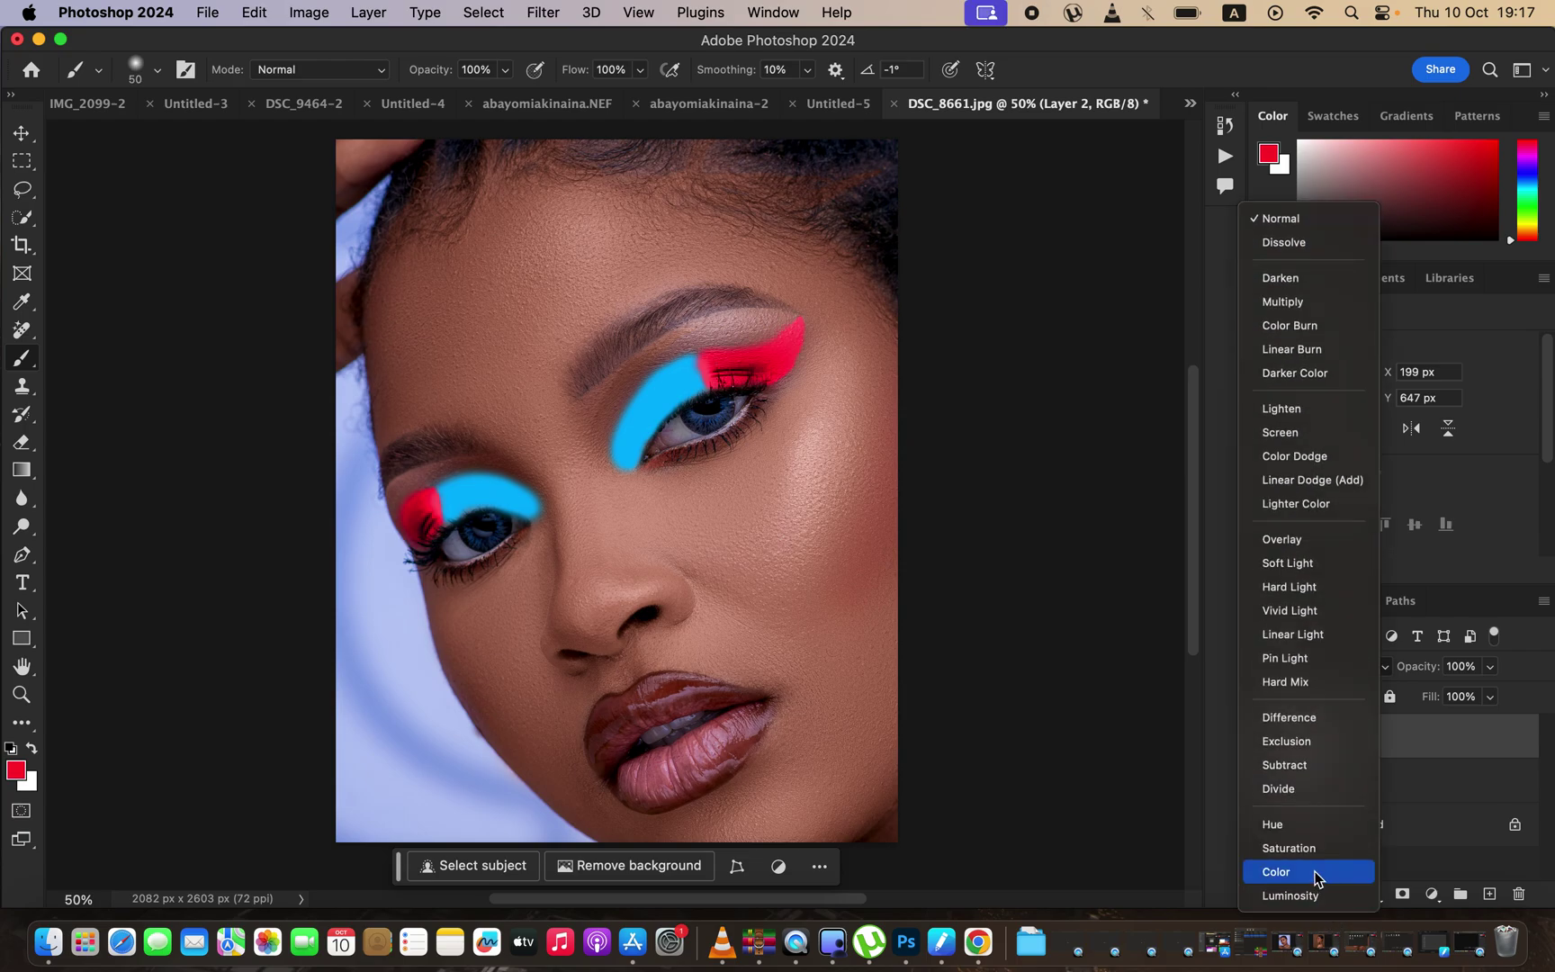
Switch both Layer 2 and Layer 1 to the Color blend mode
{"action": "left_click", "coordinate": [1314, 873]}
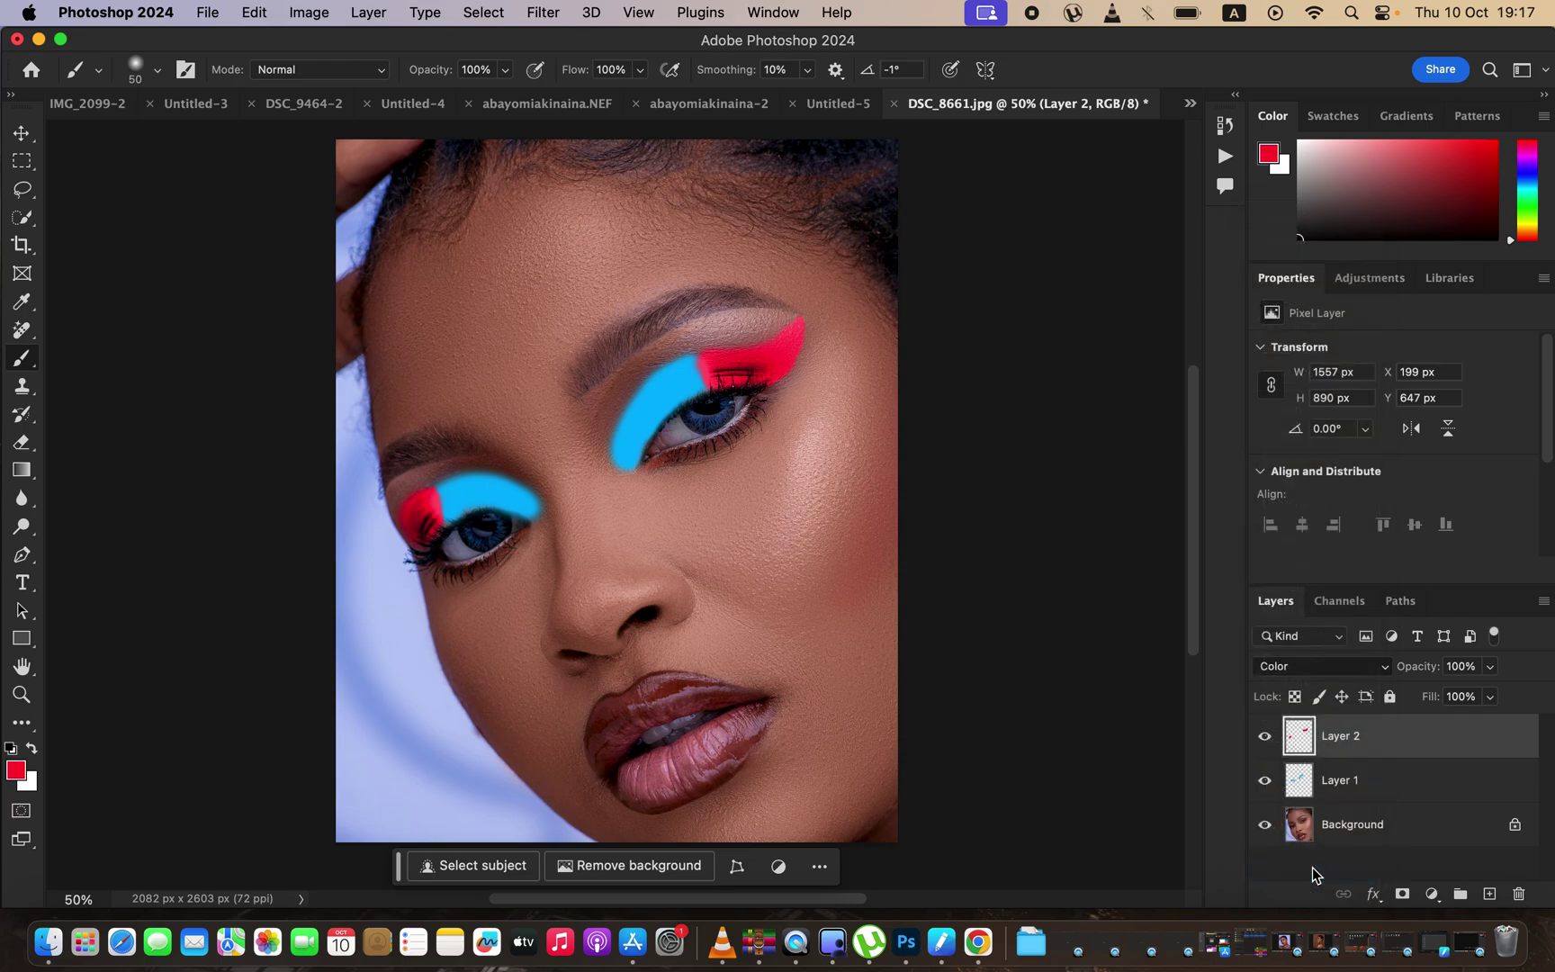
{"action": "left_click", "coordinate": [1404, 785]}
{"action": "left_click", "coordinate": [1339, 671]}
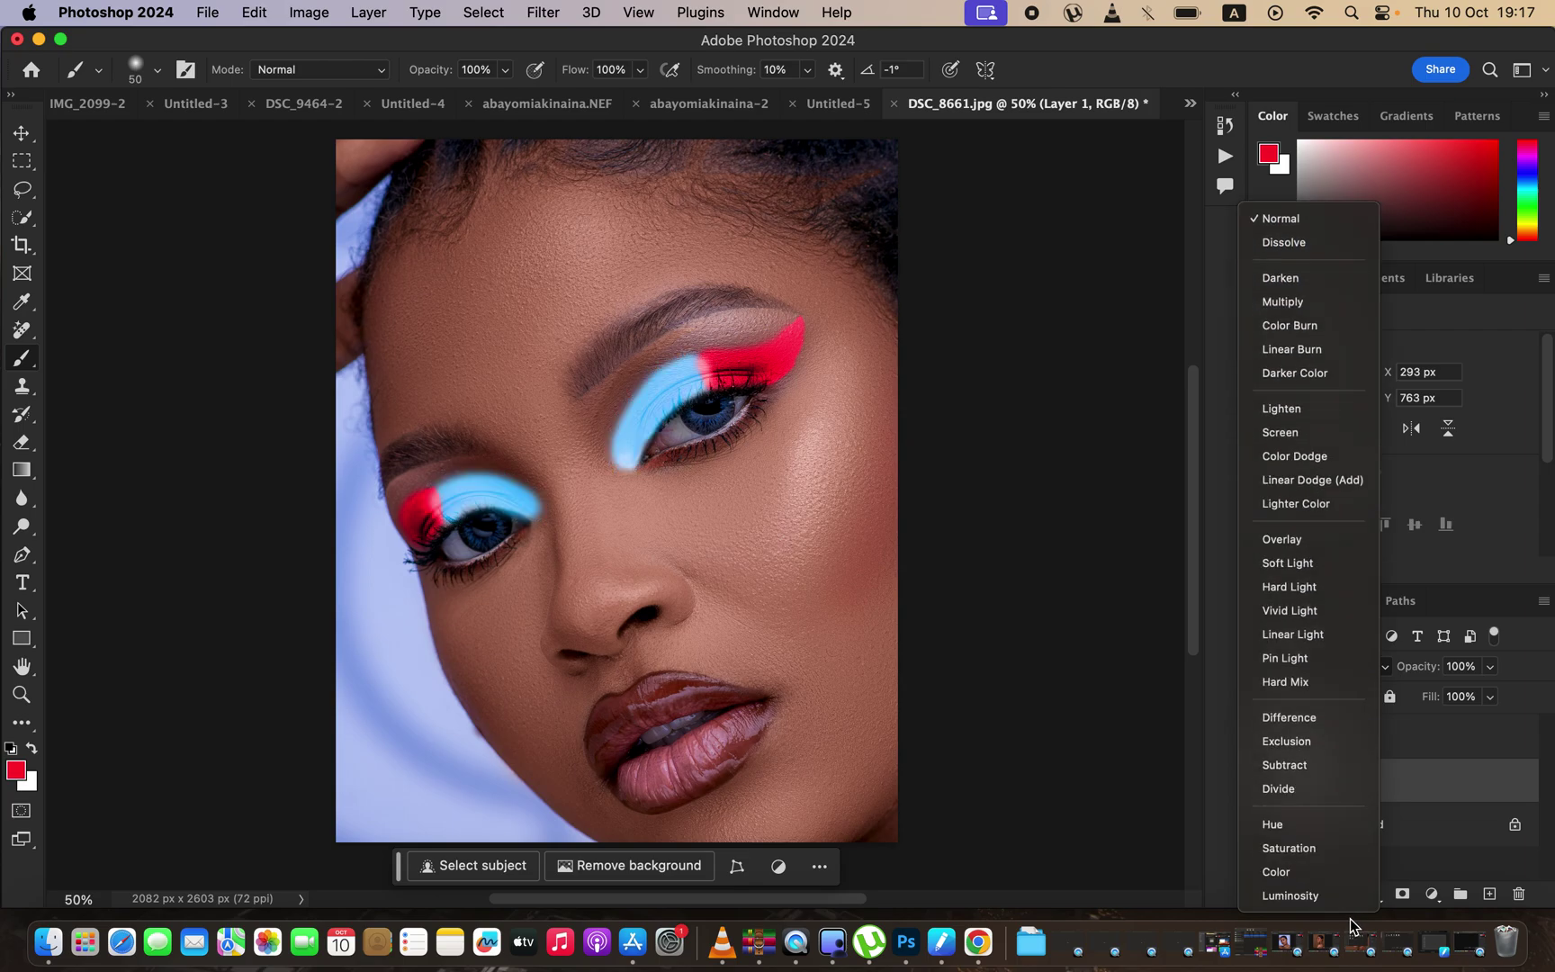
{"action": "left_click", "coordinate": [1333, 872]}
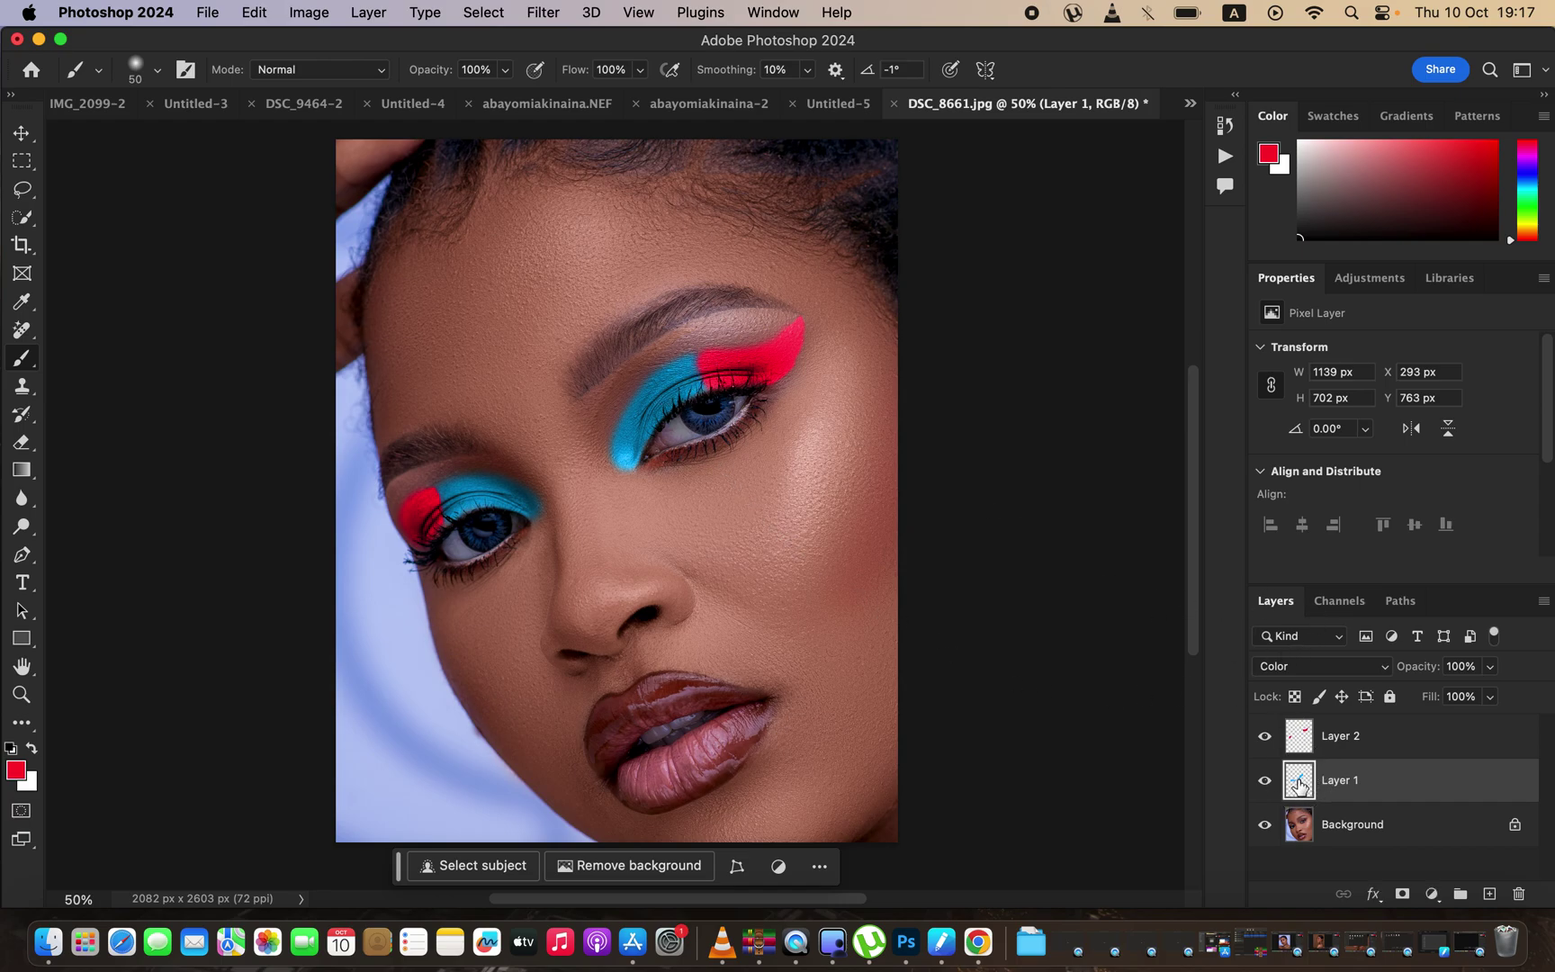
{"action": "left_click", "coordinate": [16, 769]}
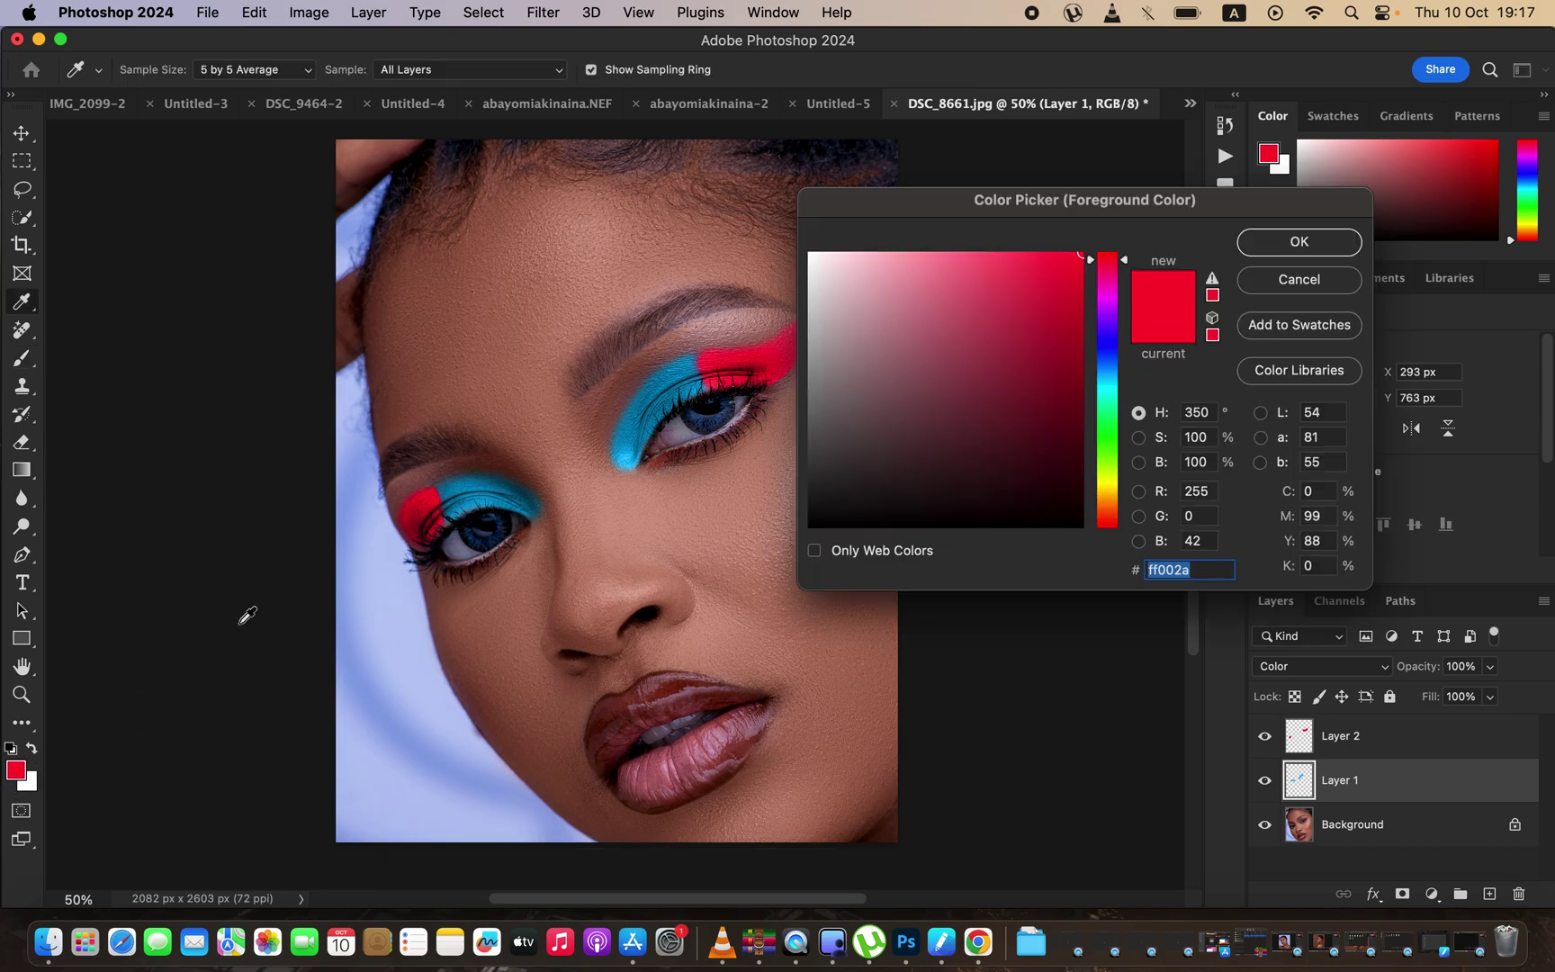
{"action": "left_click", "coordinate": [469, 489]}
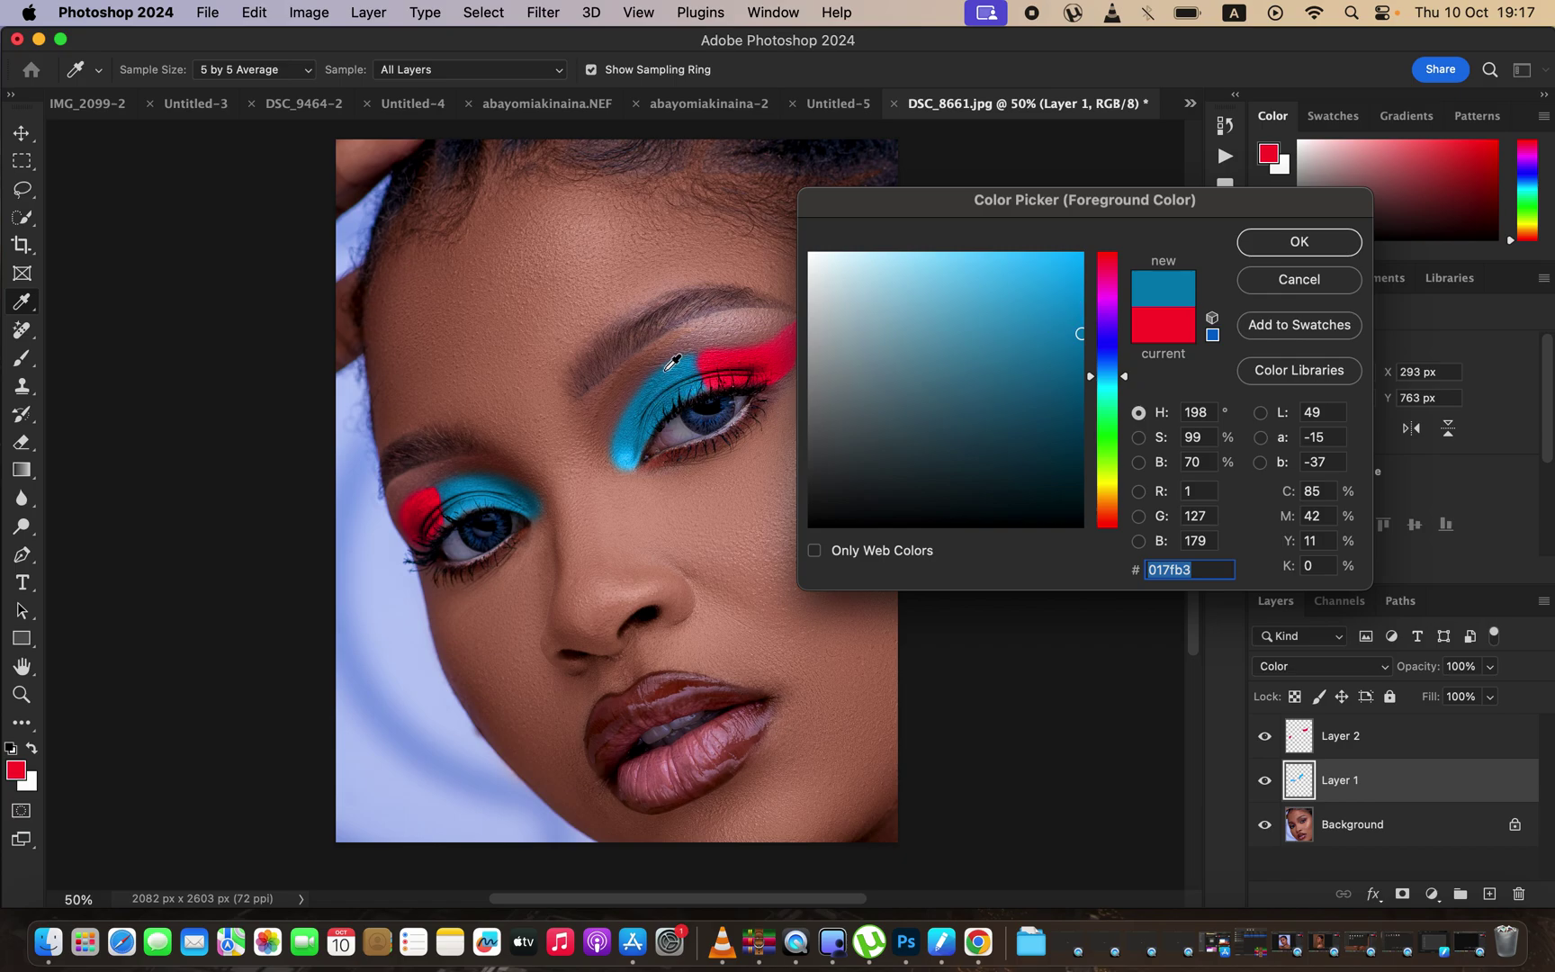
{"action": "left_click", "coordinate": [1298, 280]}
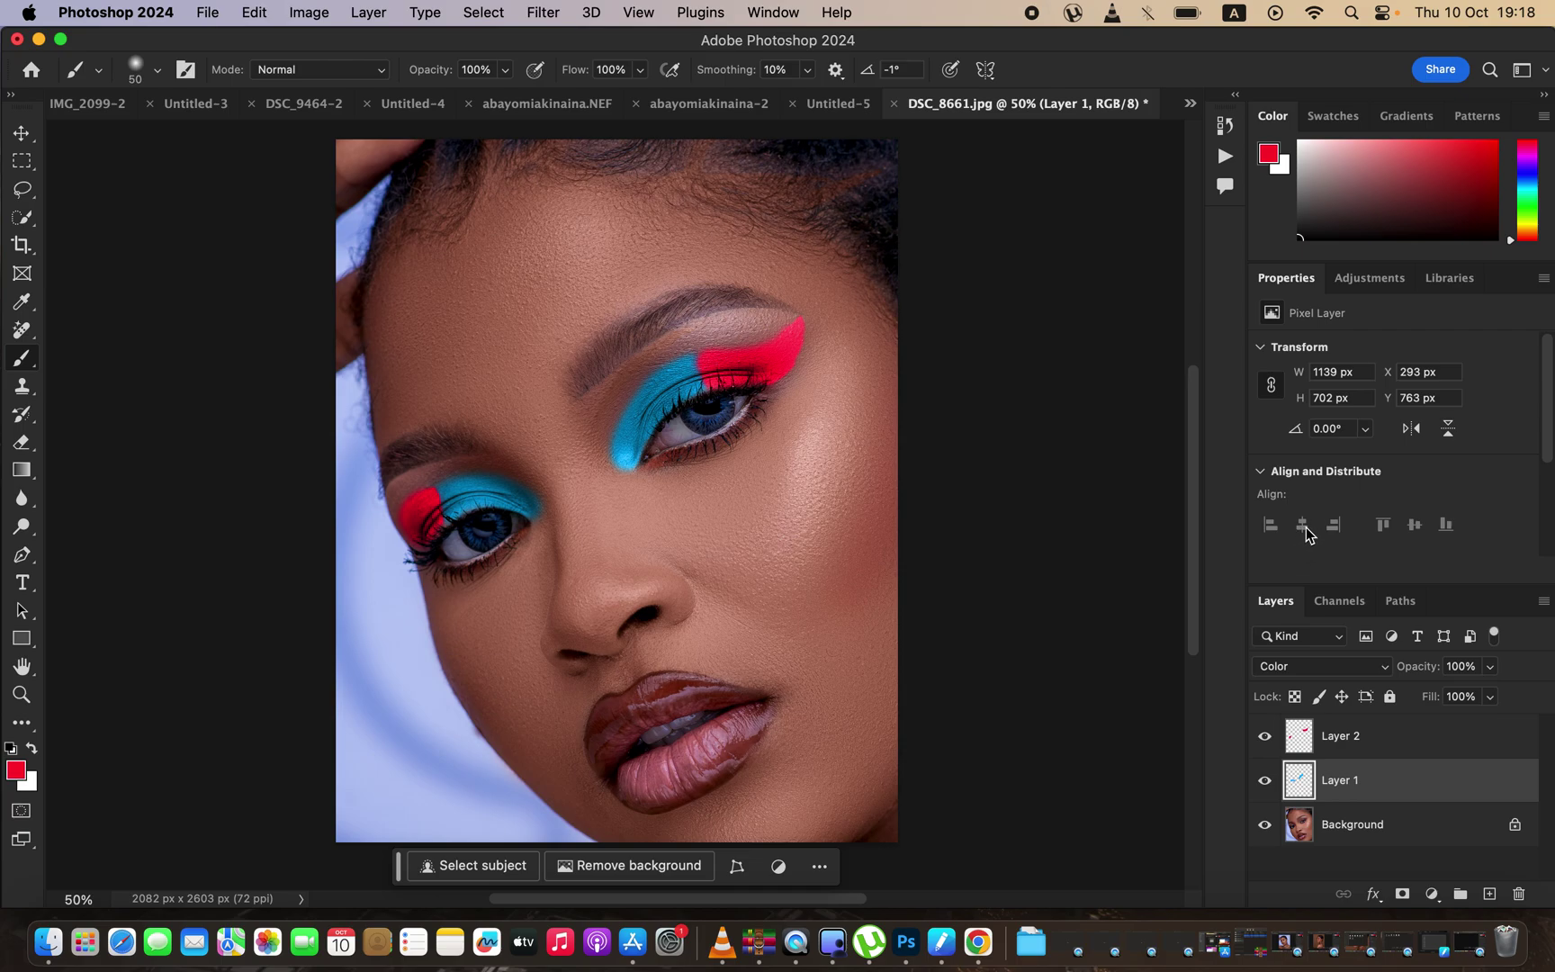
{"action": "left_click", "coordinate": [1266, 825], "text": "alt"}
{"action": "left_click", "coordinate": [1265, 827], "text": "alt"}
{"action": "left_click", "coordinate": [1266, 826], "text": "alt"}
{"action": "left_click", "coordinate": [1266, 826], "text": "alt"}
{"action": "left_click", "coordinate": [1266, 826], "text": "alt"}
{"action": "left_click", "coordinate": [1267, 826], "text": "alt"}
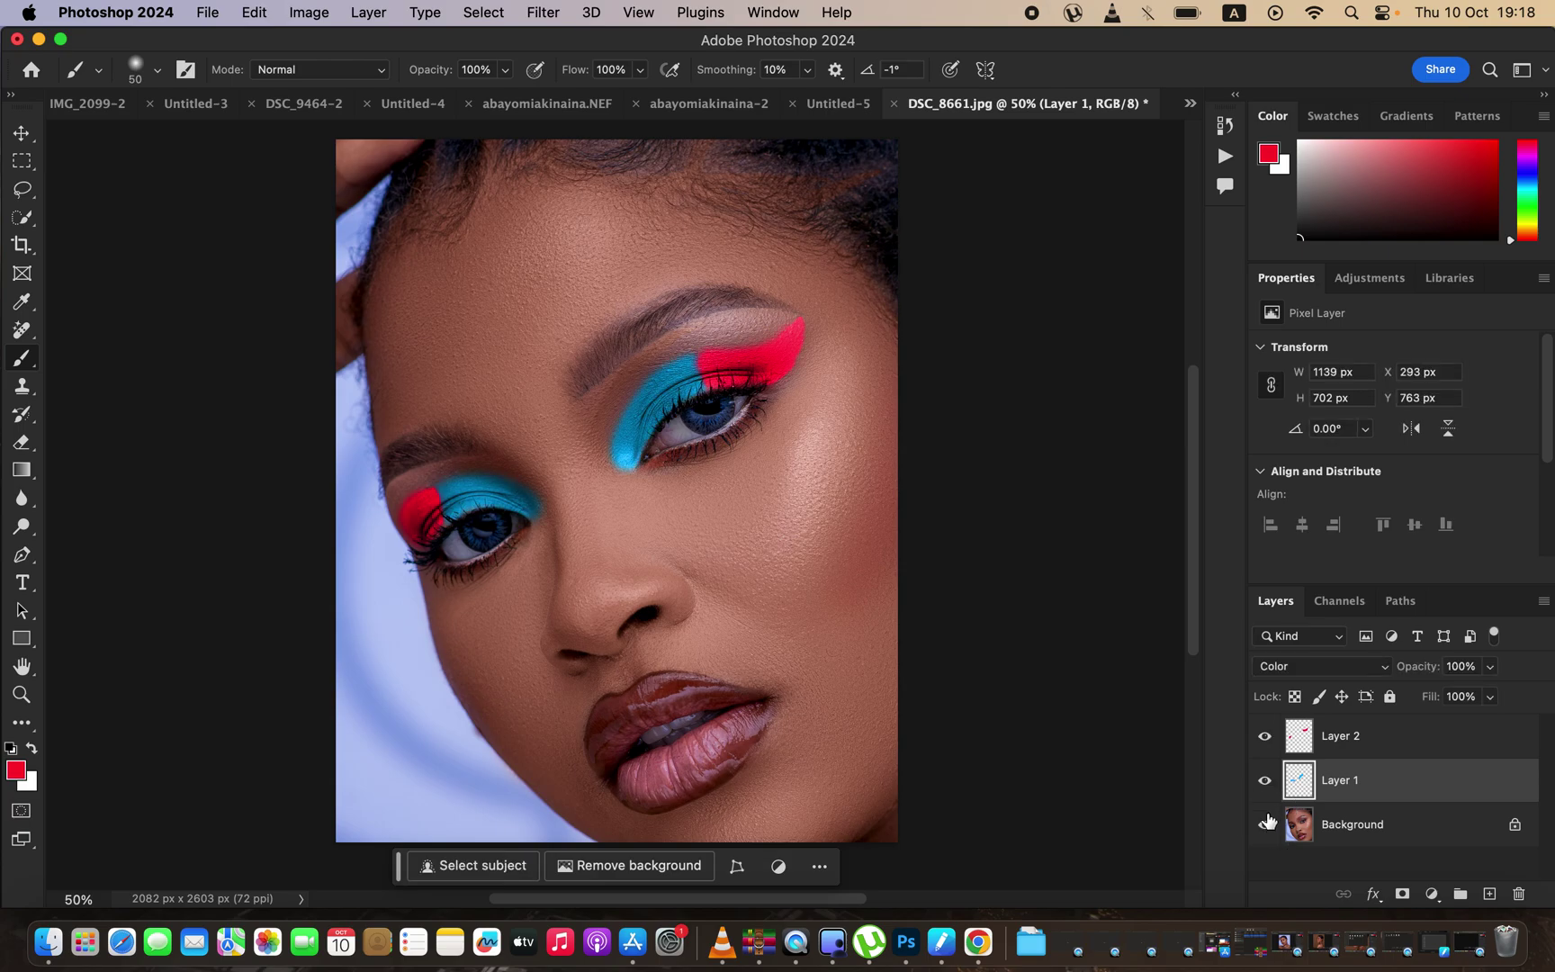